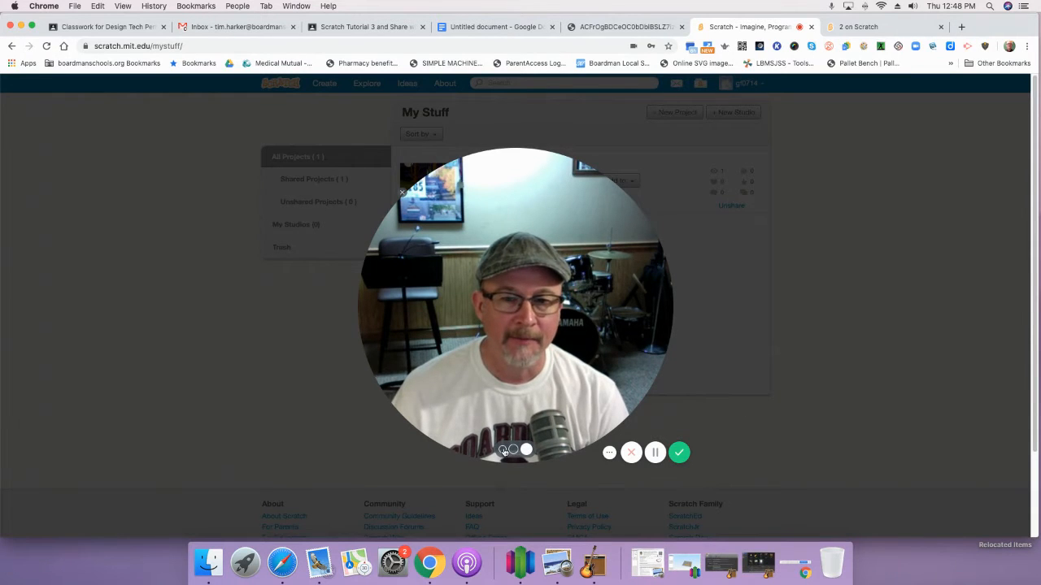
pyautogui.click(502, 449)
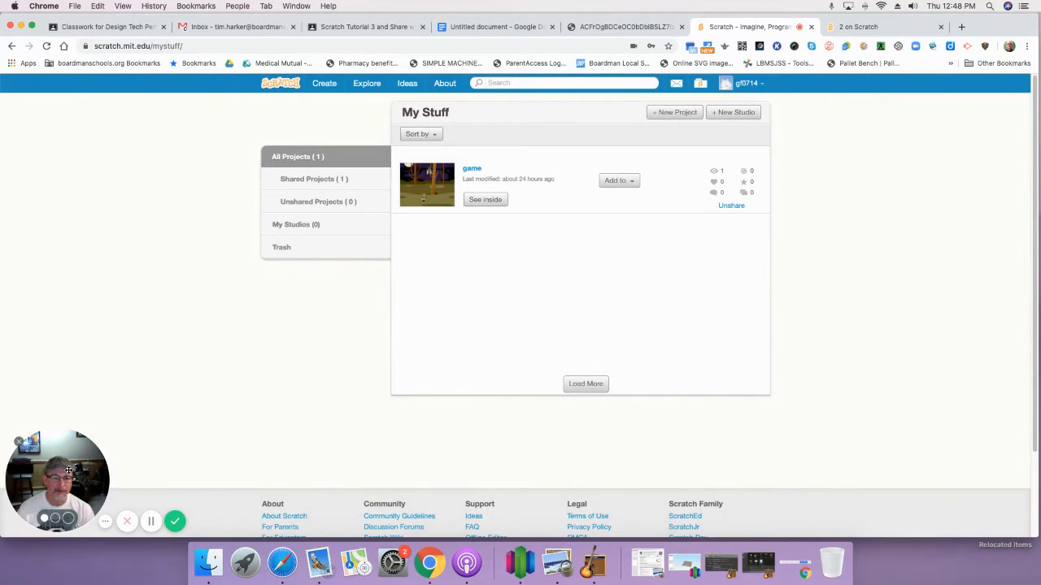
pyautogui.moveTo(64, 468); pyautogui.dragTo(65, 417)
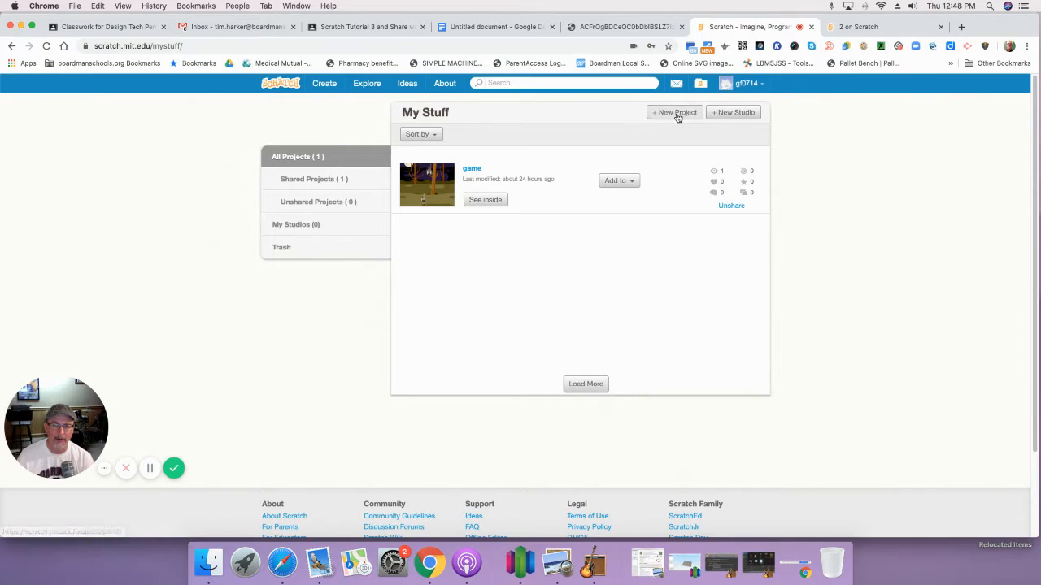
# - Create a new project and convert the cat's costume1 to bitmap and back to vector
pyautogui.click(316, 84)
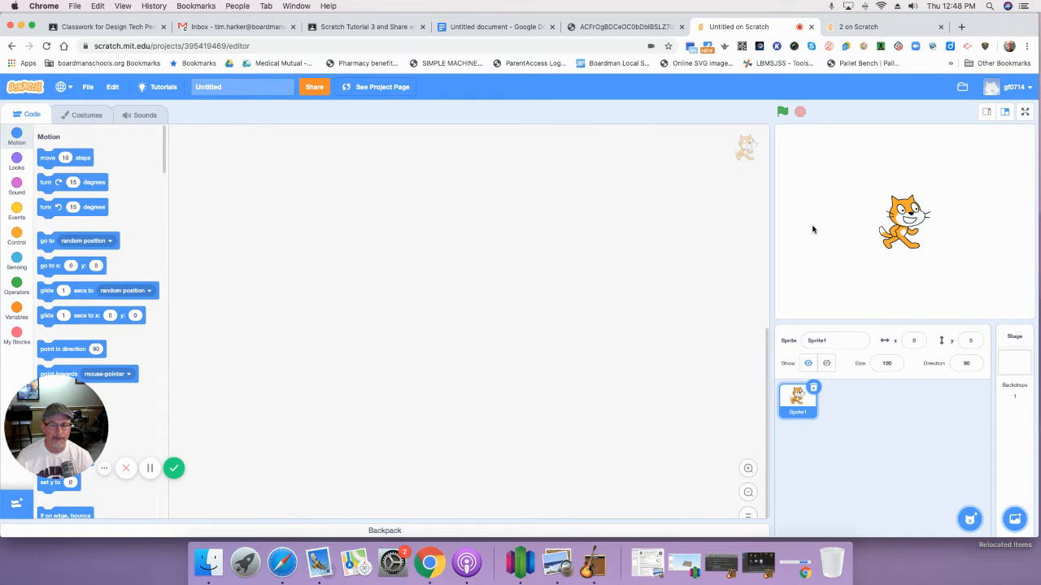
pyautogui.click(87, 116)
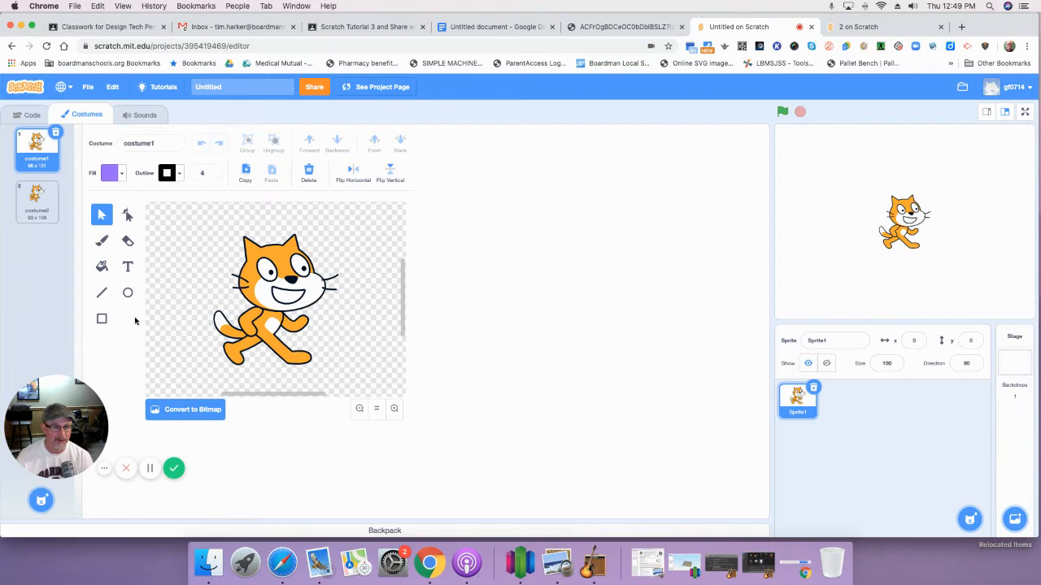
pyautogui.click(192, 412)
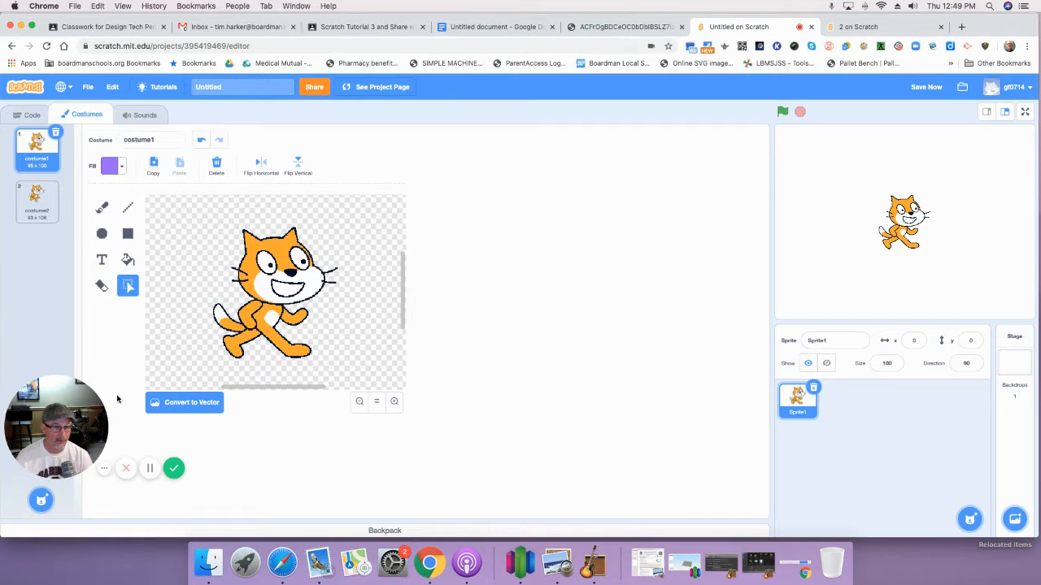
pyautogui.click(161, 409)
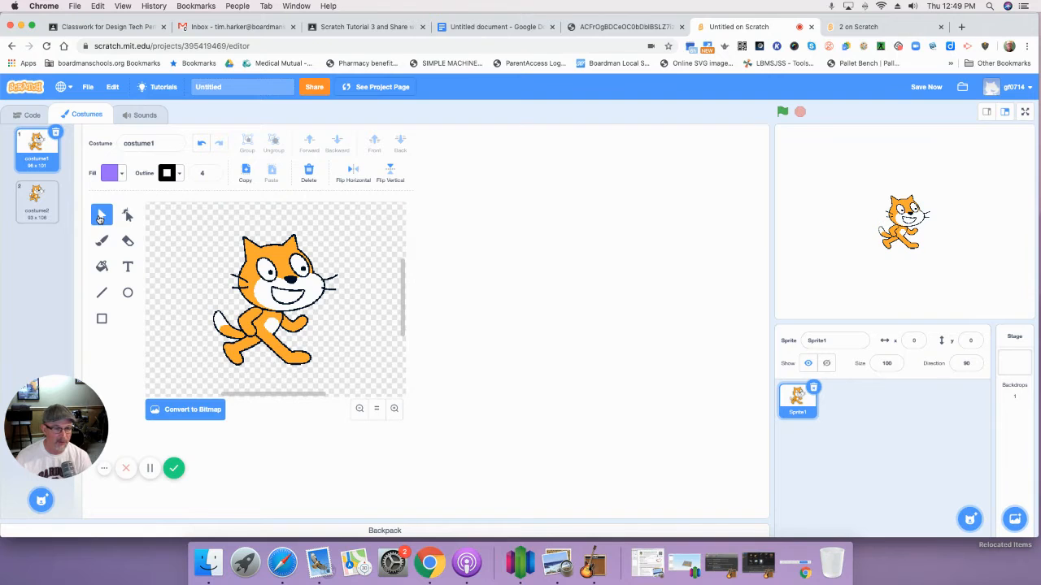
# - Try enlarging, rotating and moving the cat in the vector drawing of costume1
pyautogui.click(224, 273)
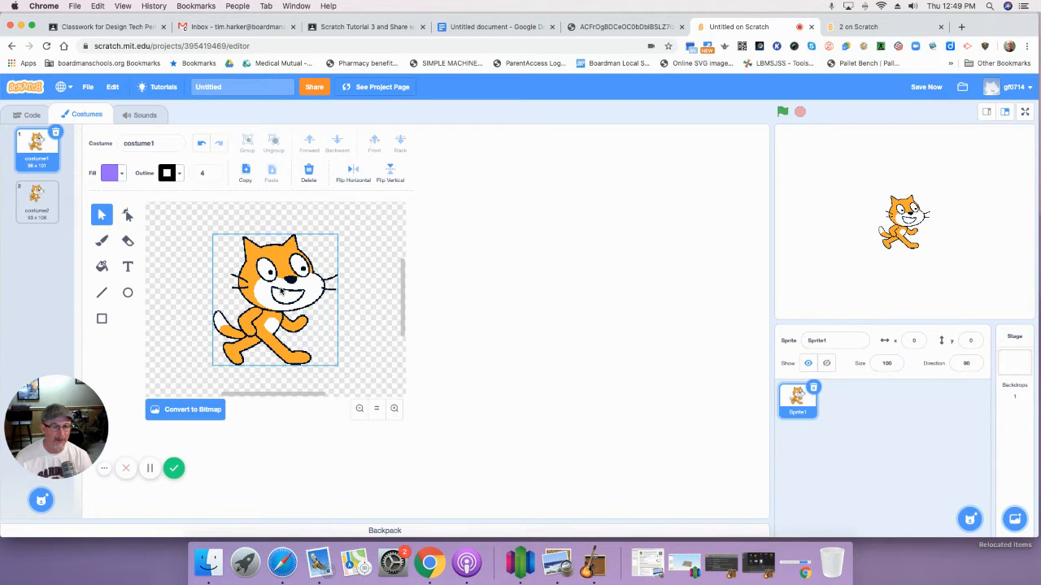
pyautogui.click(282, 290)
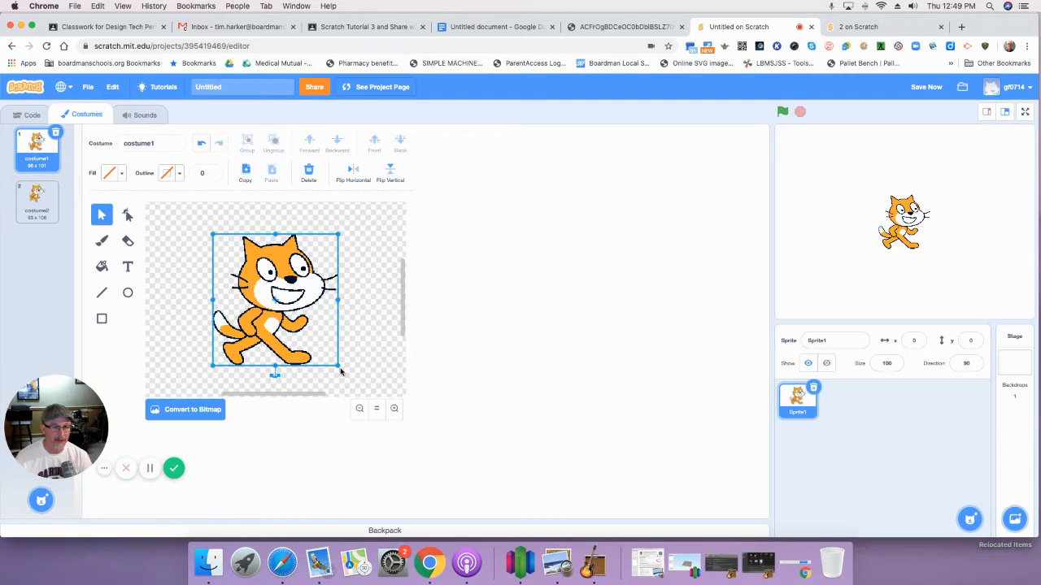
pyautogui.moveTo(338, 366); pyautogui.dragTo(370, 385)
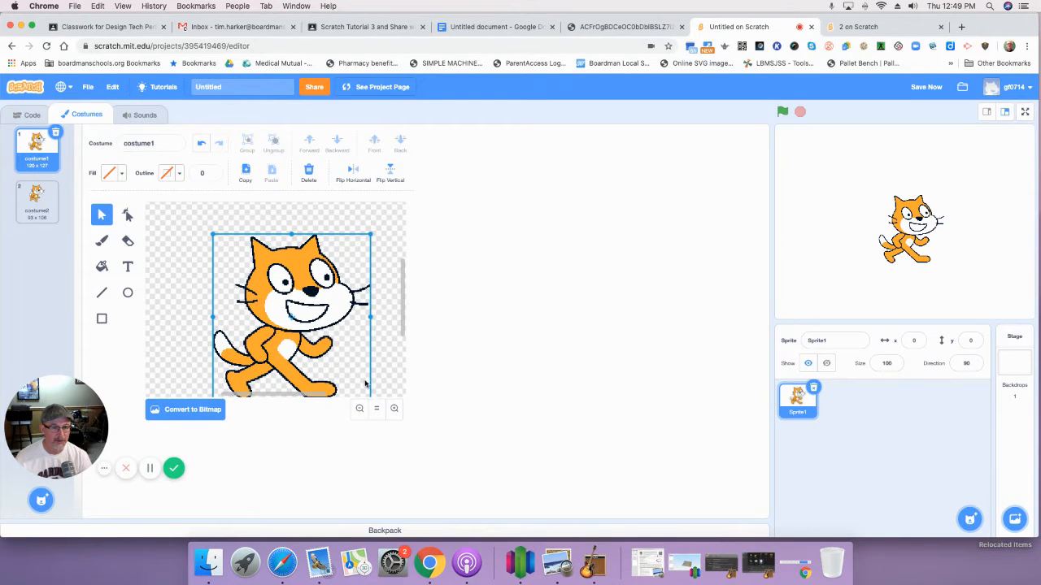
pyautogui.moveTo(315, 317); pyautogui.dragTo(240, 266)
pyautogui.moveTo(217, 362); pyautogui.dragTo(158, 344)
pyautogui.click(375, 408)
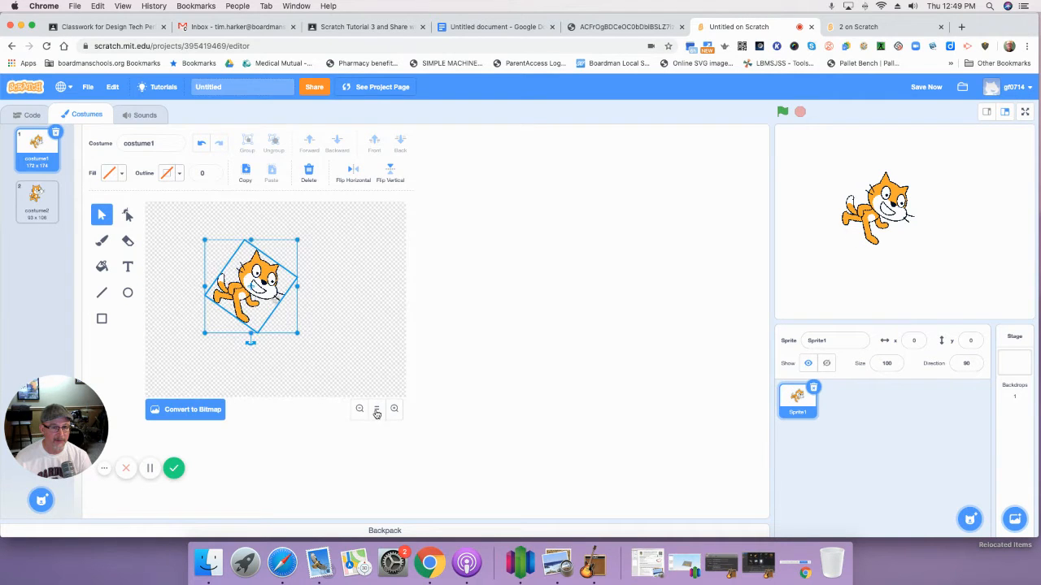
pyautogui.moveTo(263, 299); pyautogui.dragTo(343, 299)
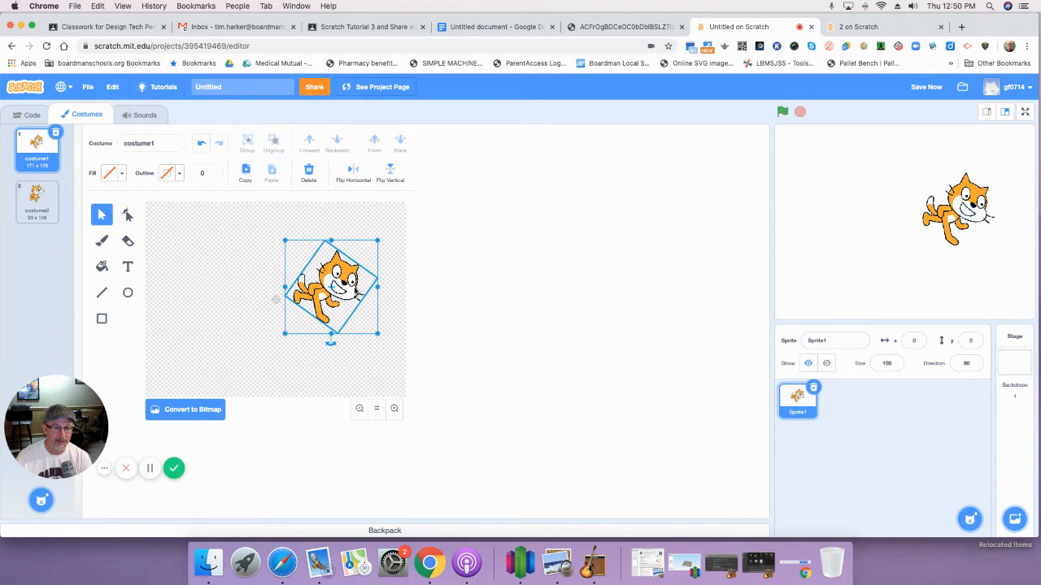
pyautogui.moveTo(356, 291); pyautogui.dragTo(299, 308)
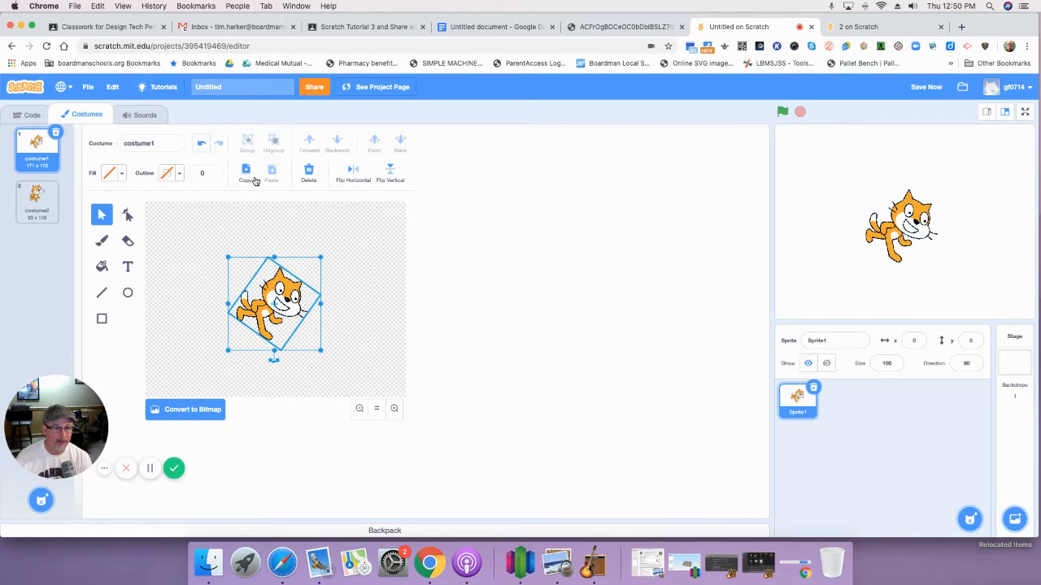
# - Undo the cat's moves, rotation and enlargement, keeping costume1 converted to vector
pyautogui.click(200, 144)
pyautogui.click(200, 145)
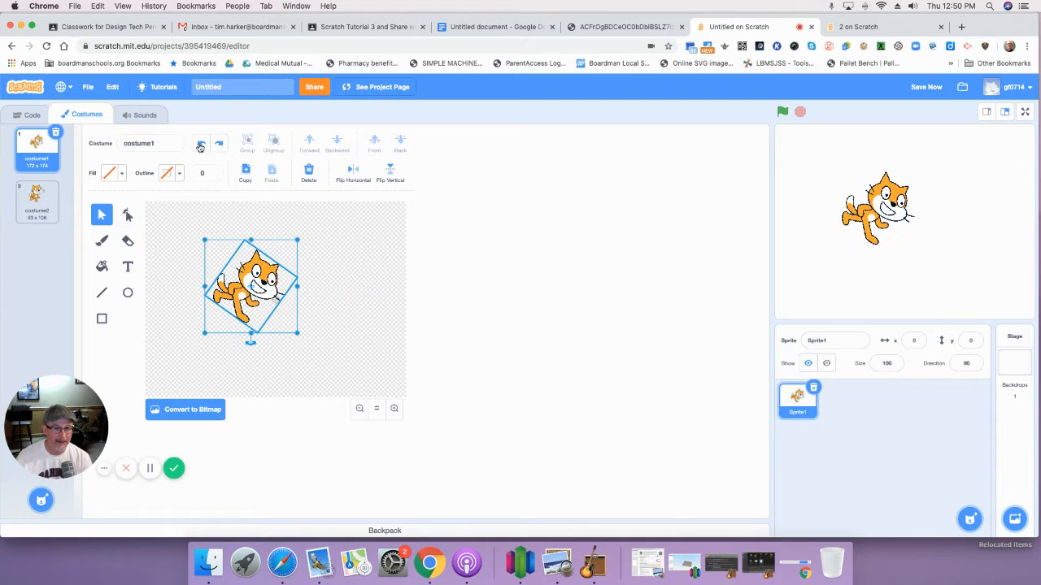
pyautogui.click(200, 145)
pyautogui.click(200, 145)
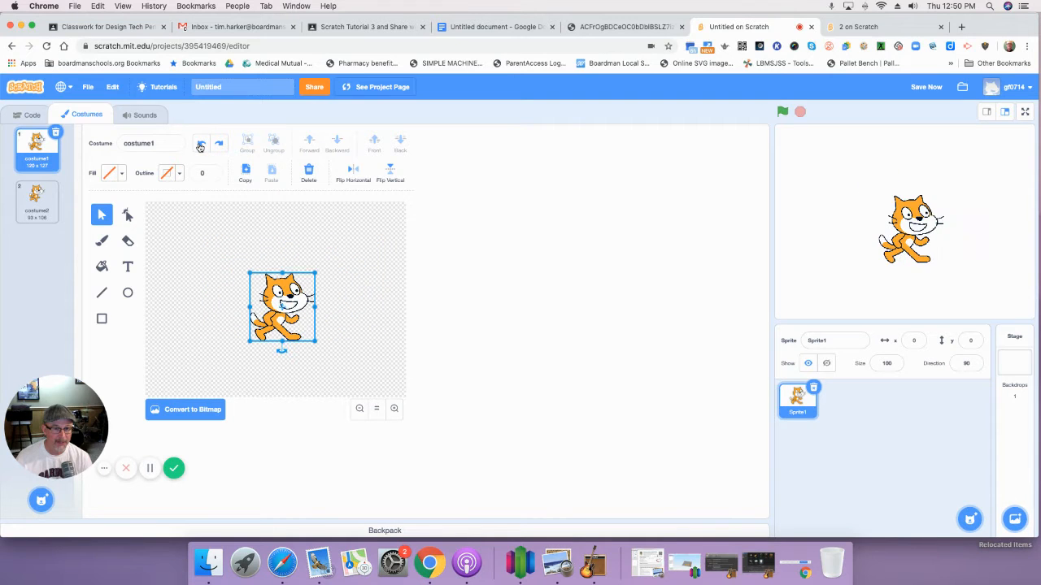
pyautogui.click(200, 145)
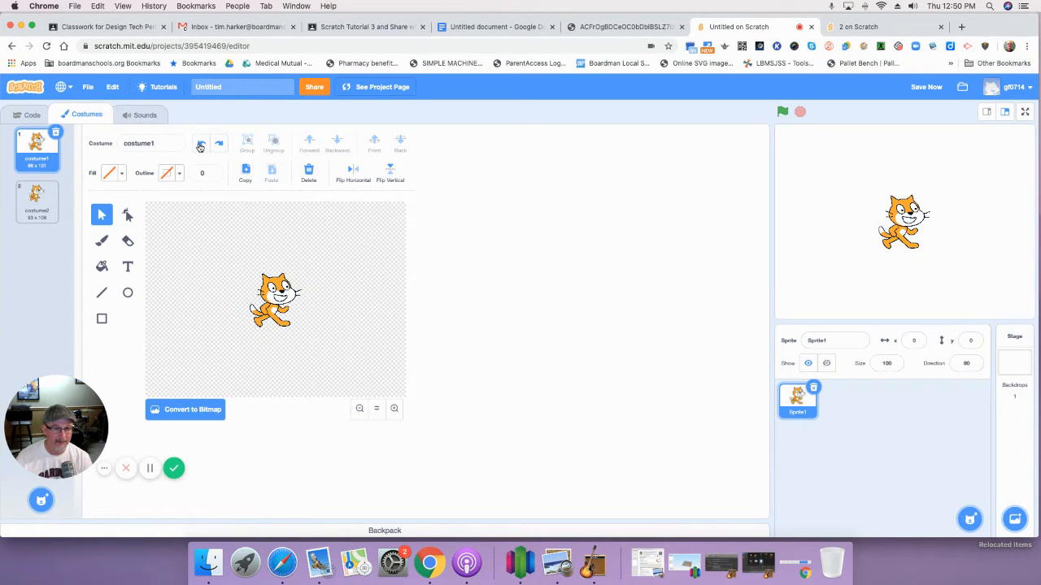
pyautogui.click(200, 145)
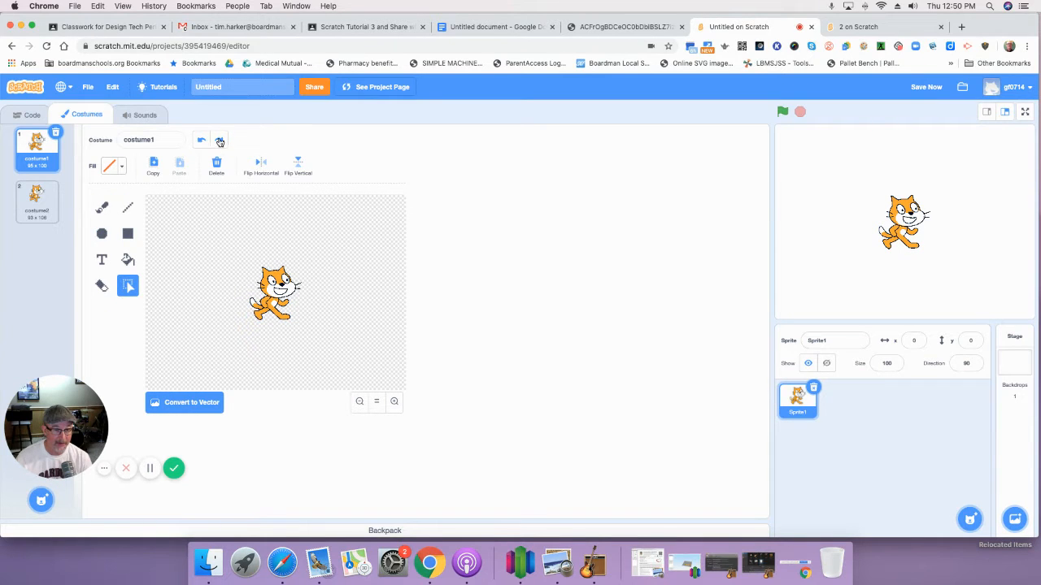
pyautogui.click(219, 142)
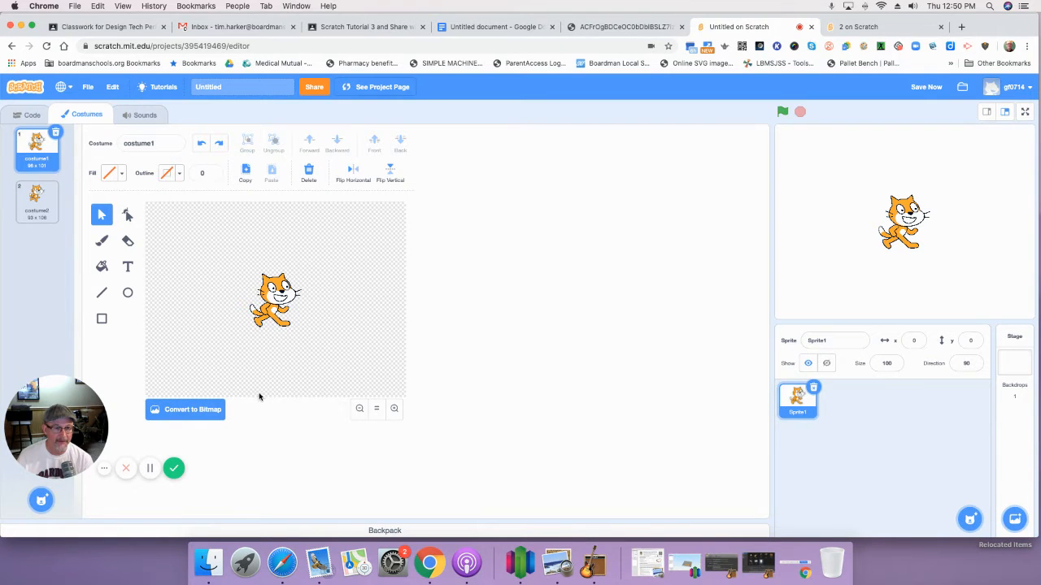
# - Try the size 40 Eraser on the vector cat's ears, and erase both ears with costume1 converted to bitmap
pyautogui.click(394, 409)
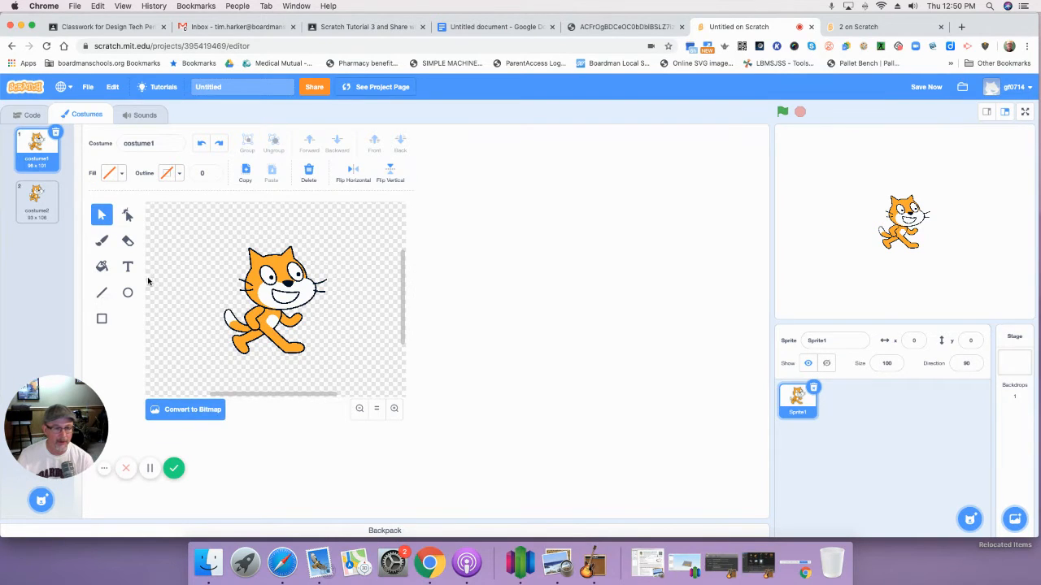
pyautogui.click(128, 242)
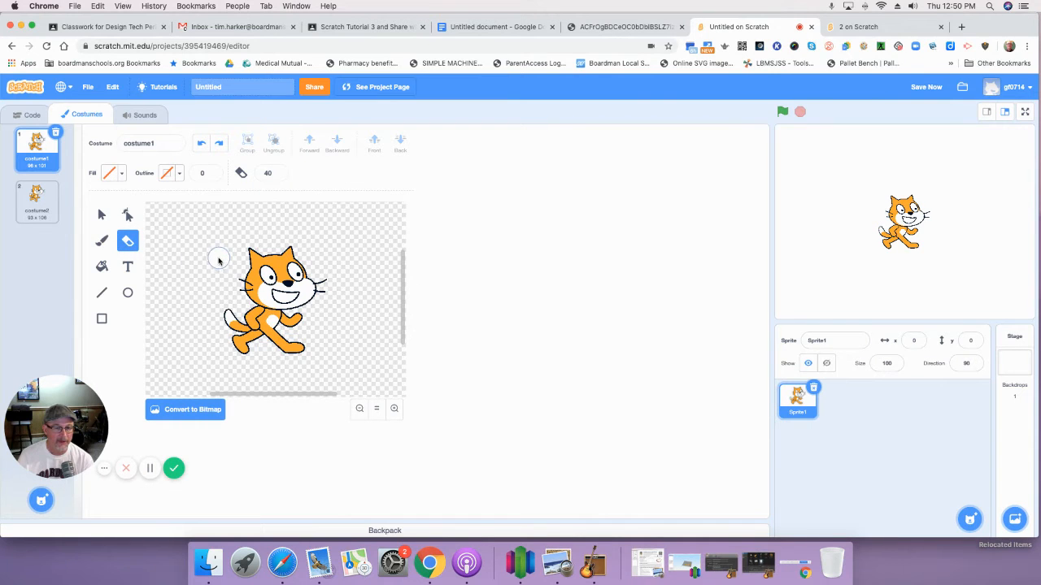
pyautogui.moveTo(216, 259)
pyautogui.mouseDown()
pyautogui.moveTo(252, 248)
pyautogui.moveTo(319, 258)
pyautogui.mouseUp()
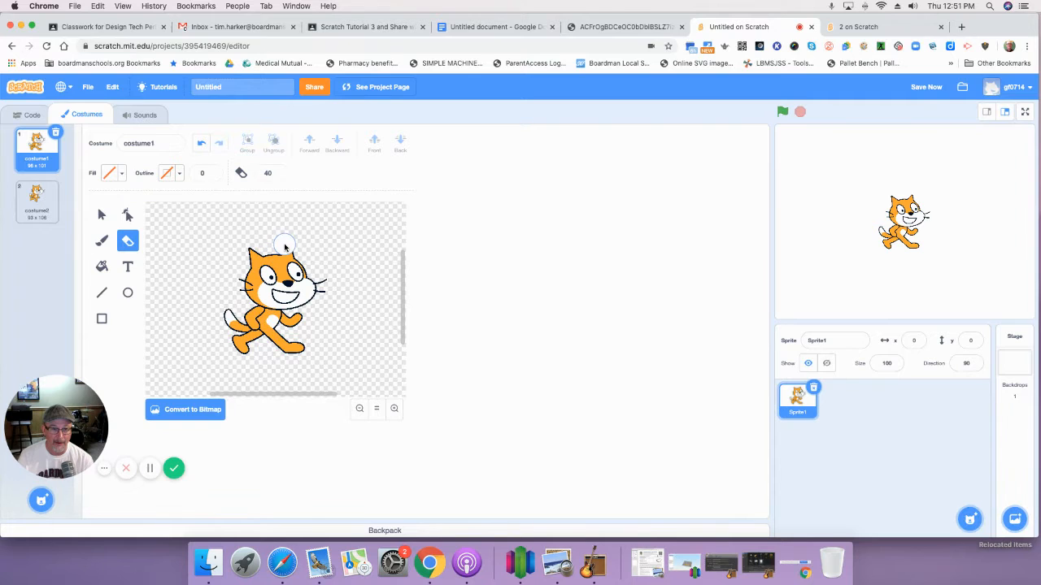
pyautogui.click(208, 411)
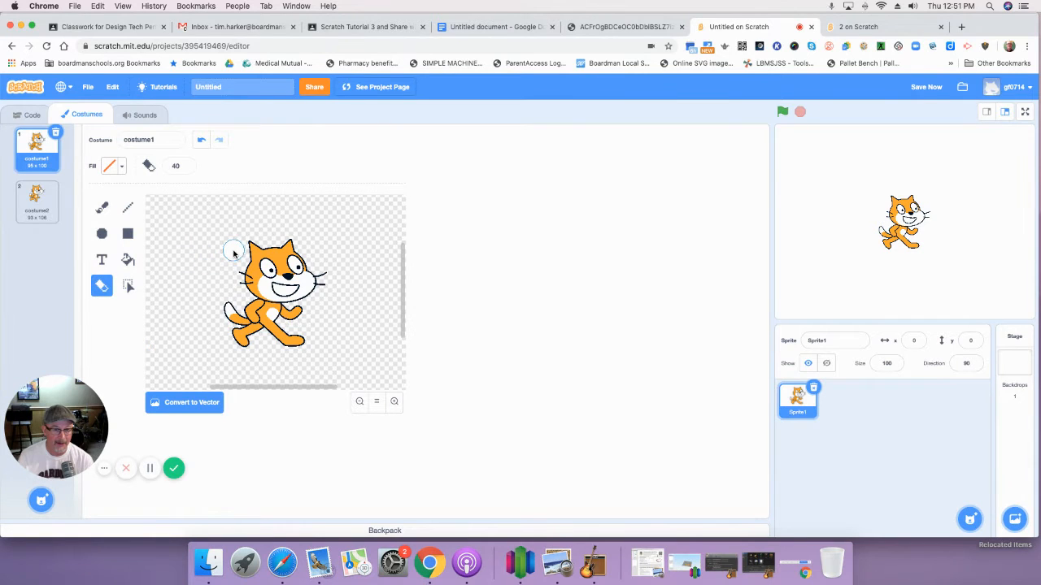
pyautogui.click(300, 244)
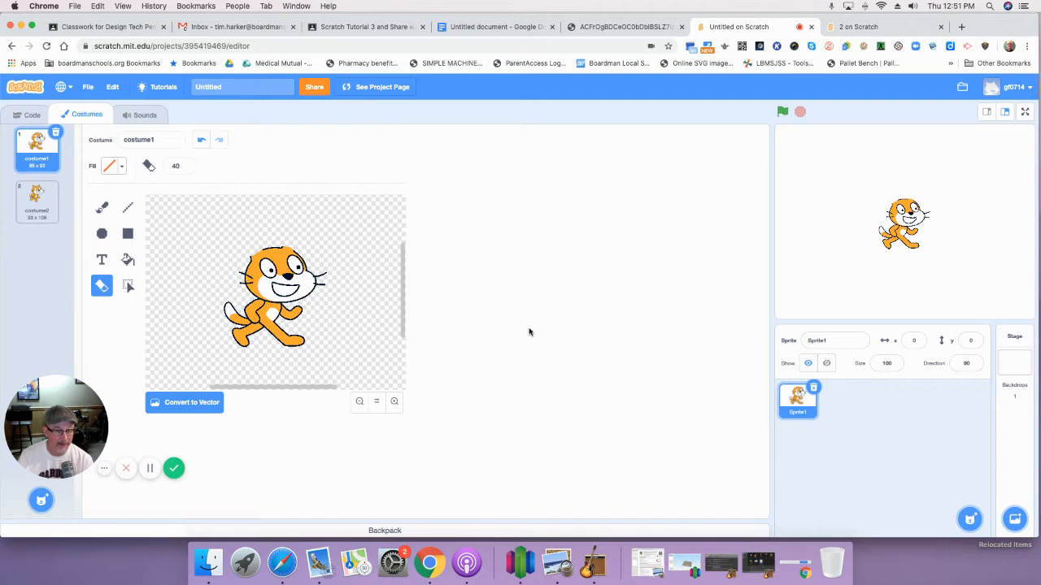
# - Compare costume2 with the edited costume1
pyautogui.click(30, 205)
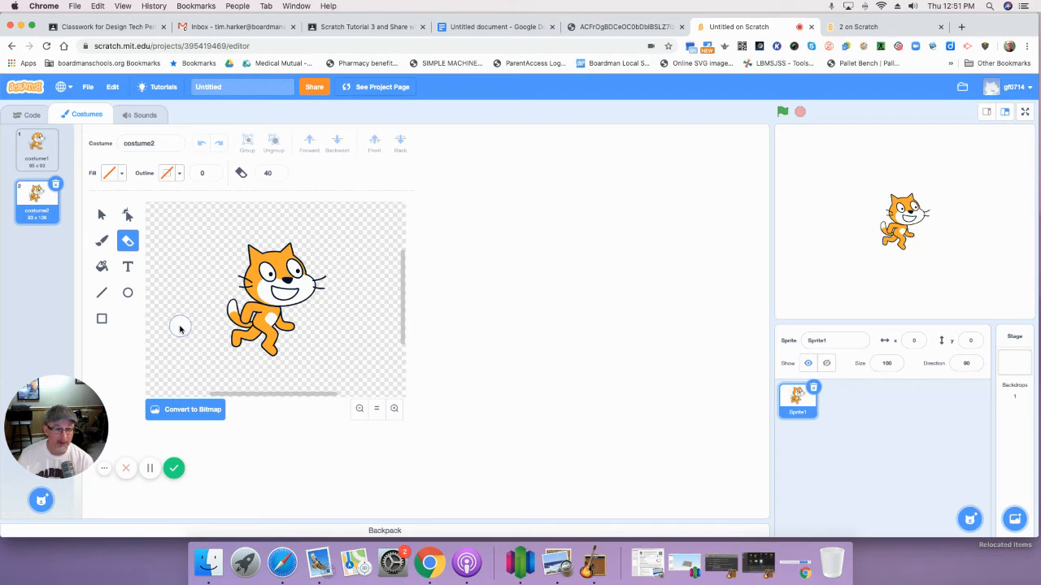
pyautogui.click(29, 154)
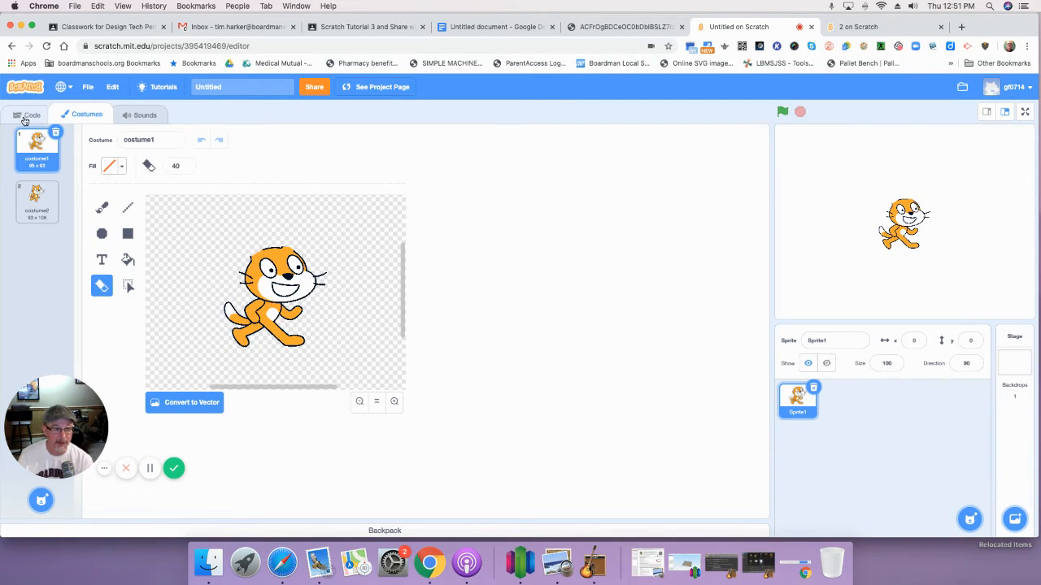
# - Add the saved walking script from the backpack to the cat sprite and place it in open space in the code area
pyautogui.click(27, 116)
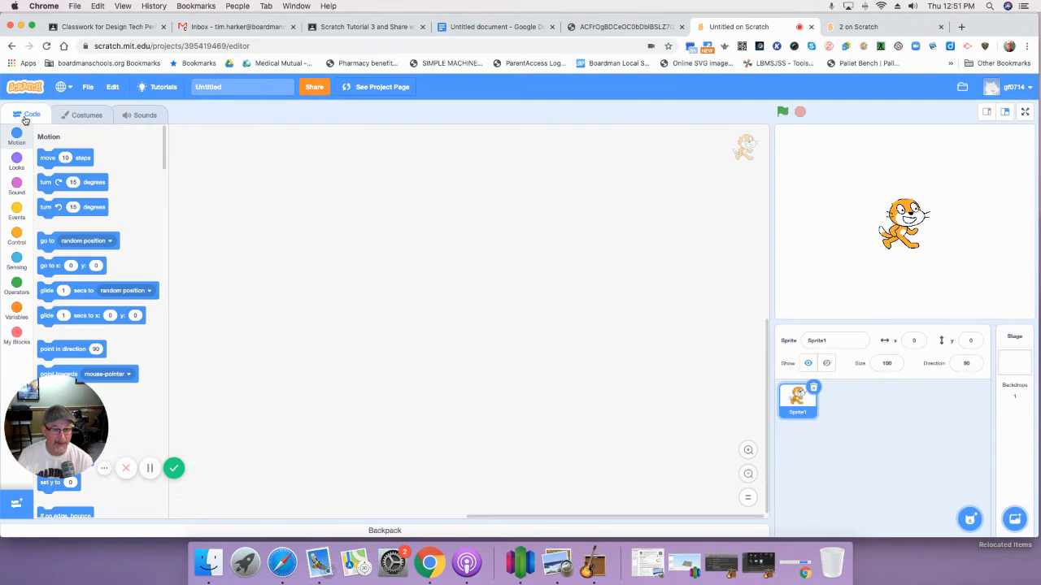
pyautogui.click(384, 531)
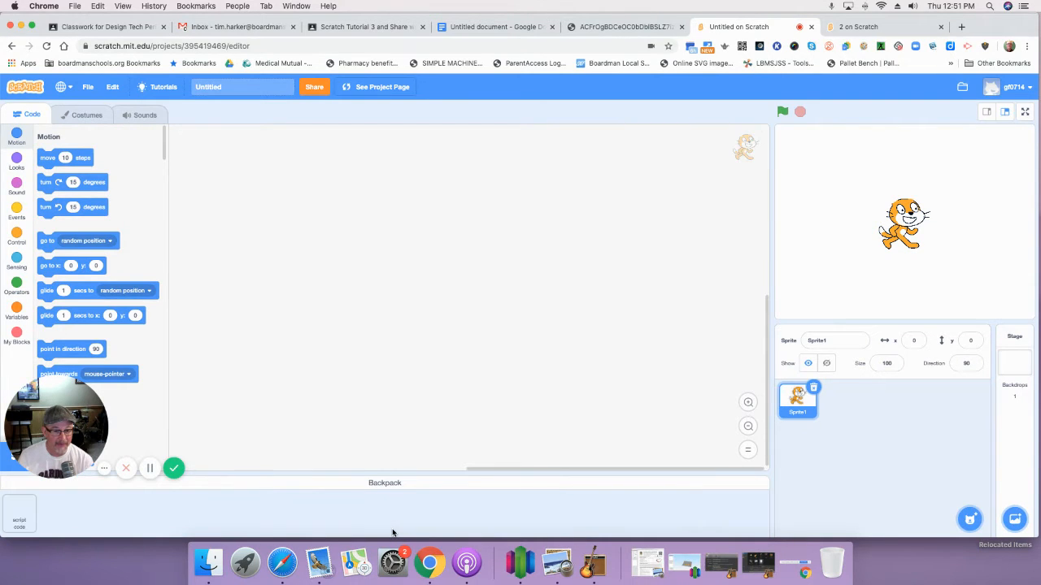
pyautogui.moveTo(19, 511); pyautogui.dragTo(341, 217)
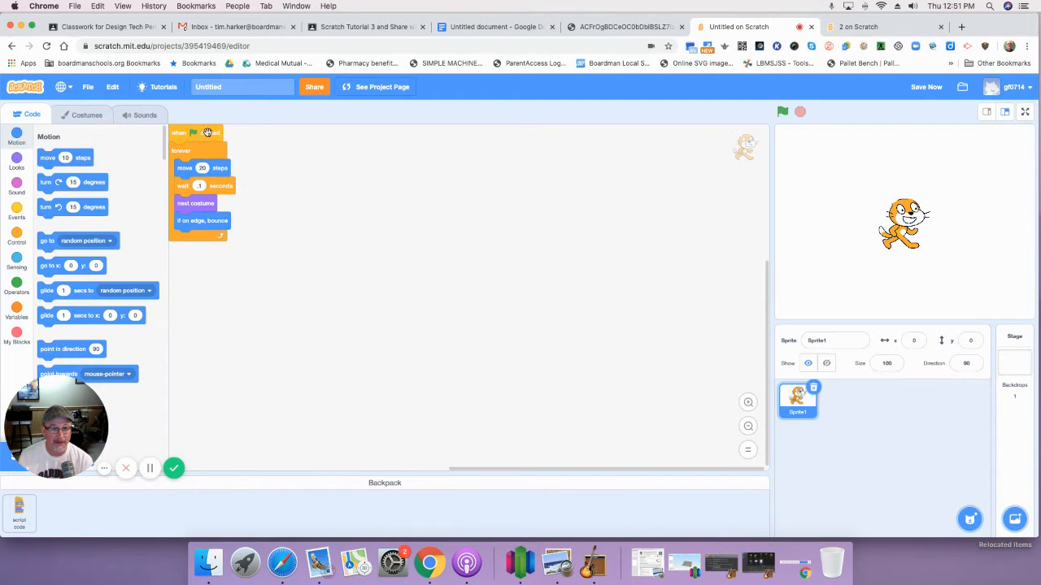
pyautogui.moveTo(208, 132); pyautogui.dragTo(301, 186)
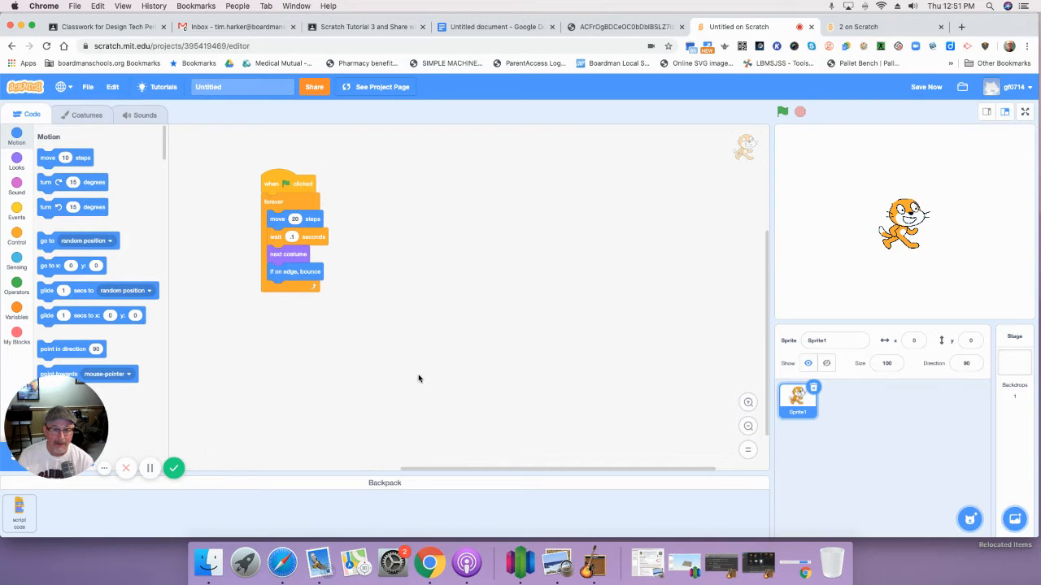
pyautogui.click(387, 486)
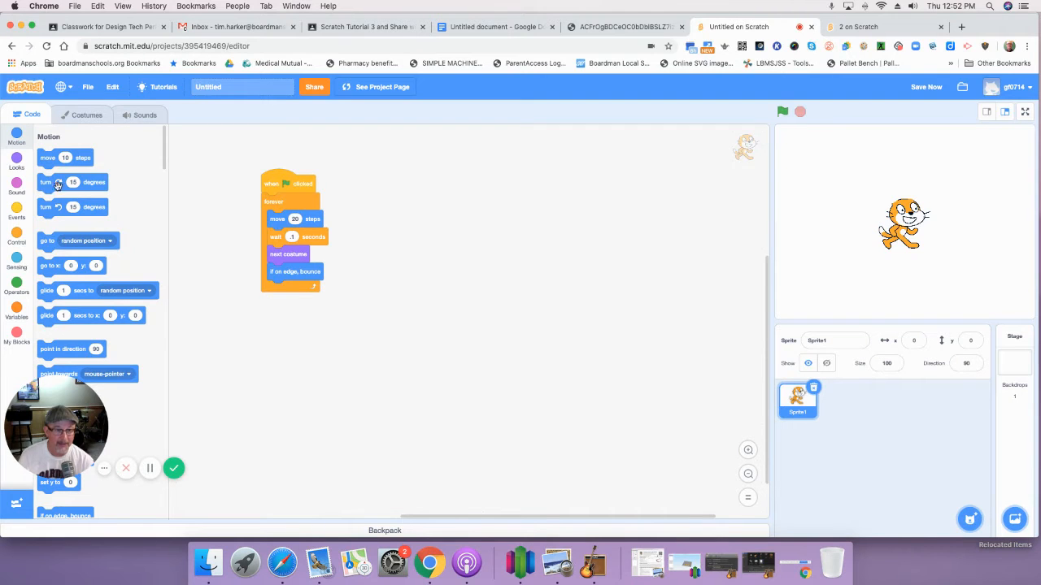
# - Check the cat's two costumes, alternating between costume1 without ears and costume2 with ears
pyautogui.click(88, 116)
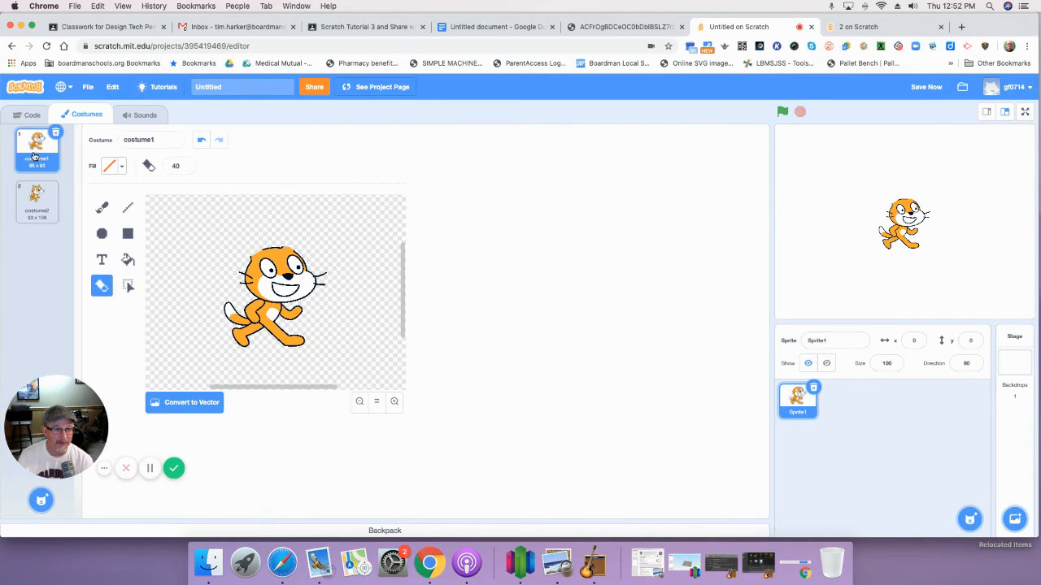
pyautogui.click(38, 203)
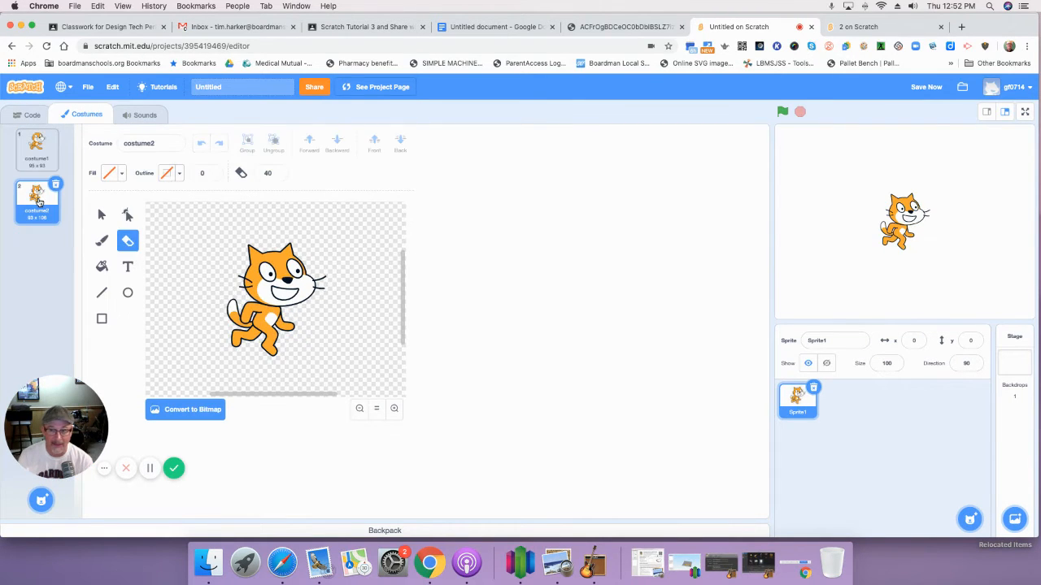
pyautogui.click(35, 144)
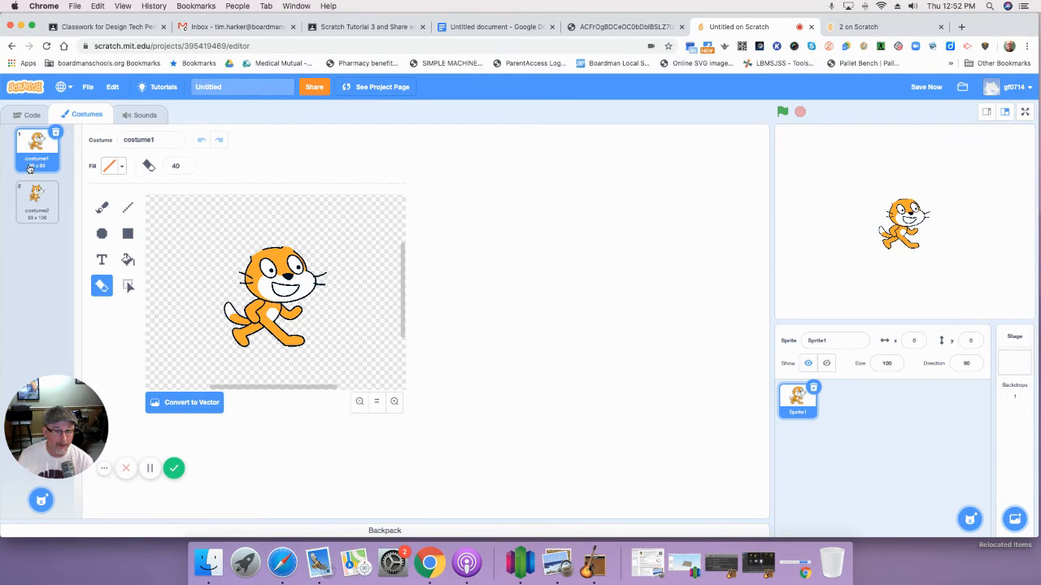
# - Run the cat's walking script to watch the costumes alternate on the stage, and stop it
pyautogui.click(31, 115)
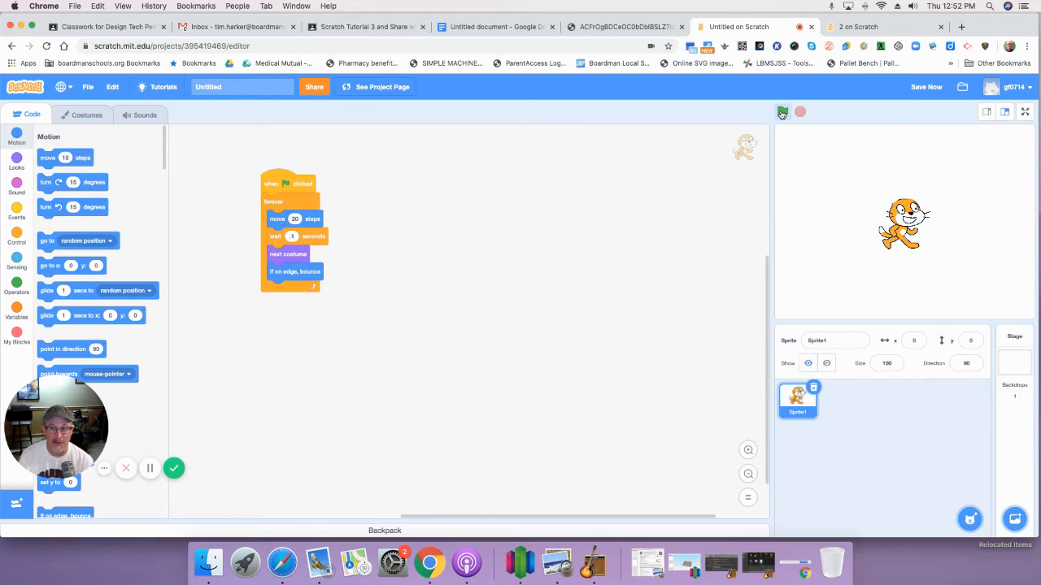
pyautogui.click(782, 113)
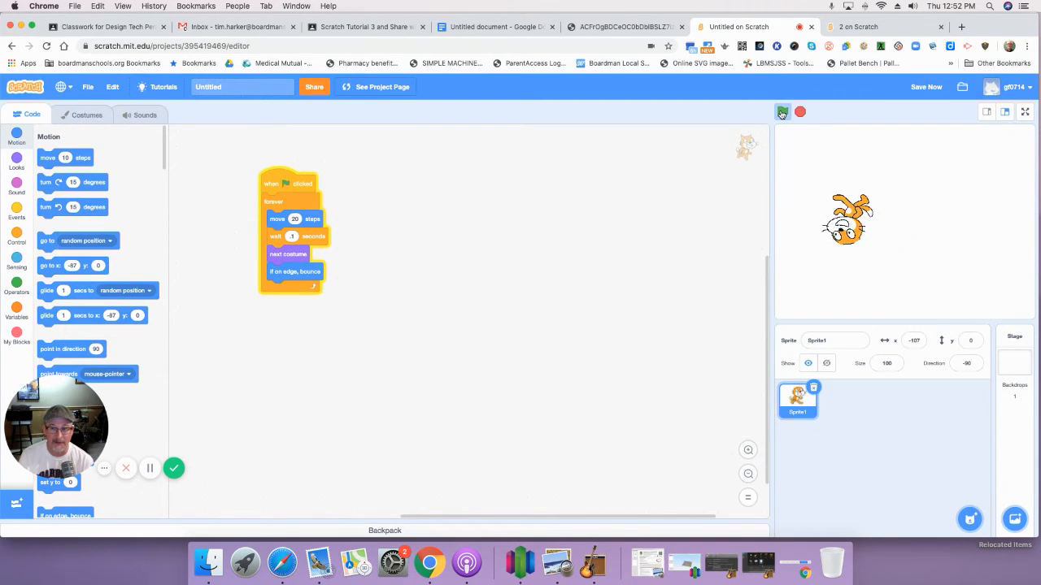
pyautogui.click(801, 112)
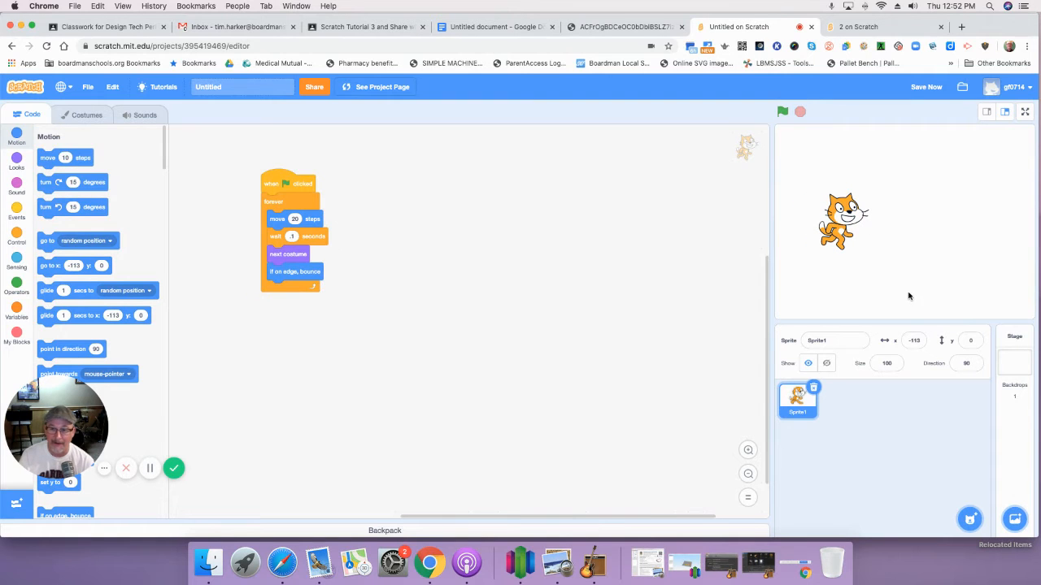
# - Erase both ears from the cat's head in costume2
pyautogui.click(87, 116)
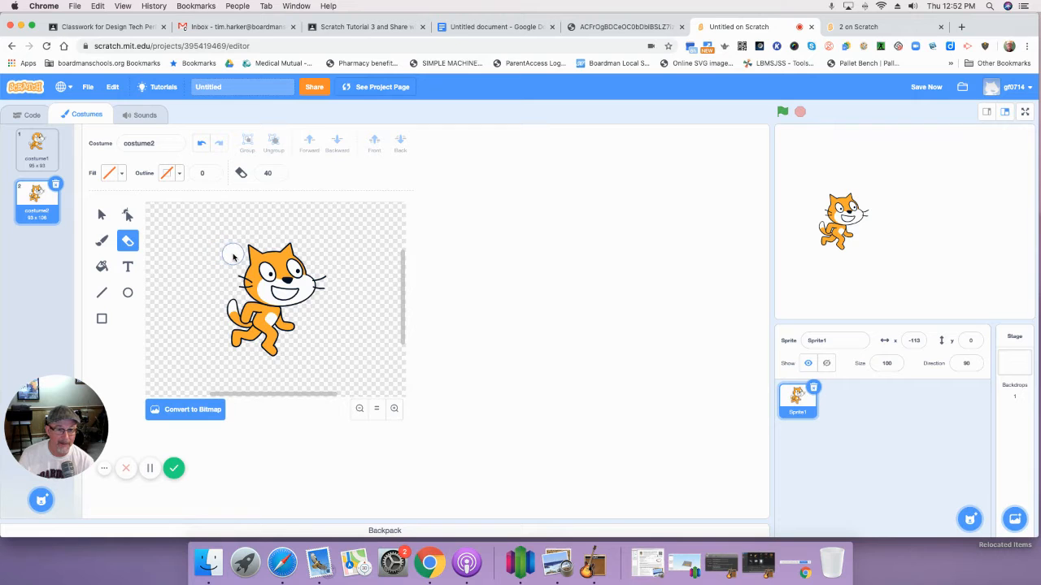
pyautogui.moveTo(244, 252); pyautogui.dragTo(264, 244)
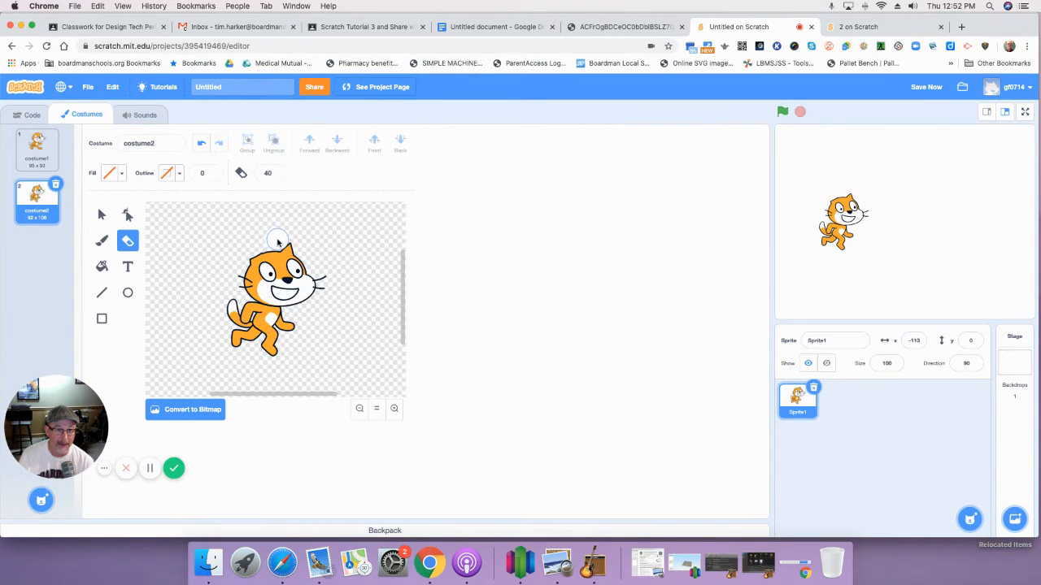
# - Try pulling costume2's legs, tail, arm and head away from the body with the Reshape tool
pyautogui.click(127, 216)
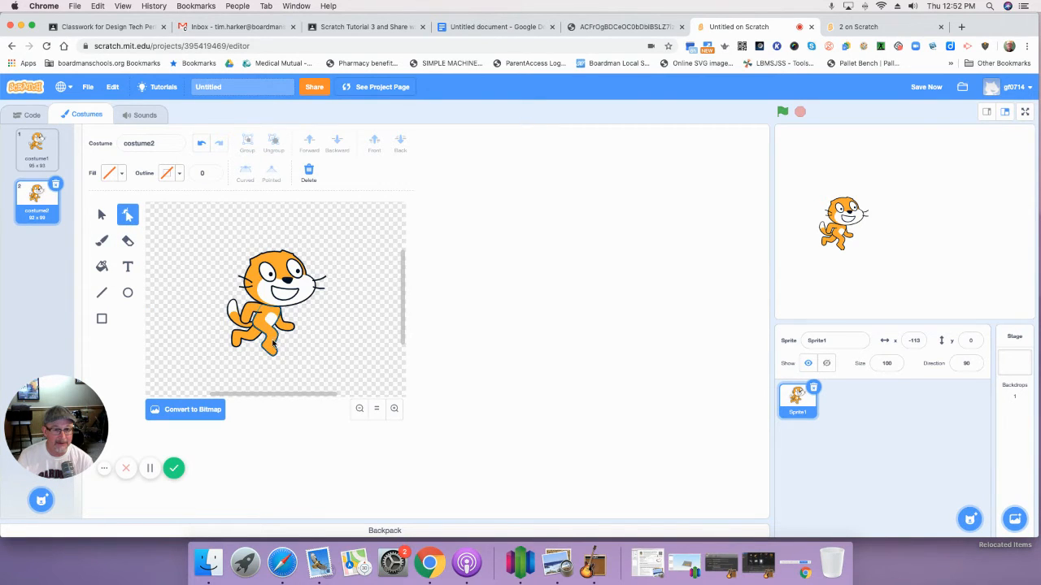
pyautogui.moveTo(273, 344); pyautogui.dragTo(326, 358)
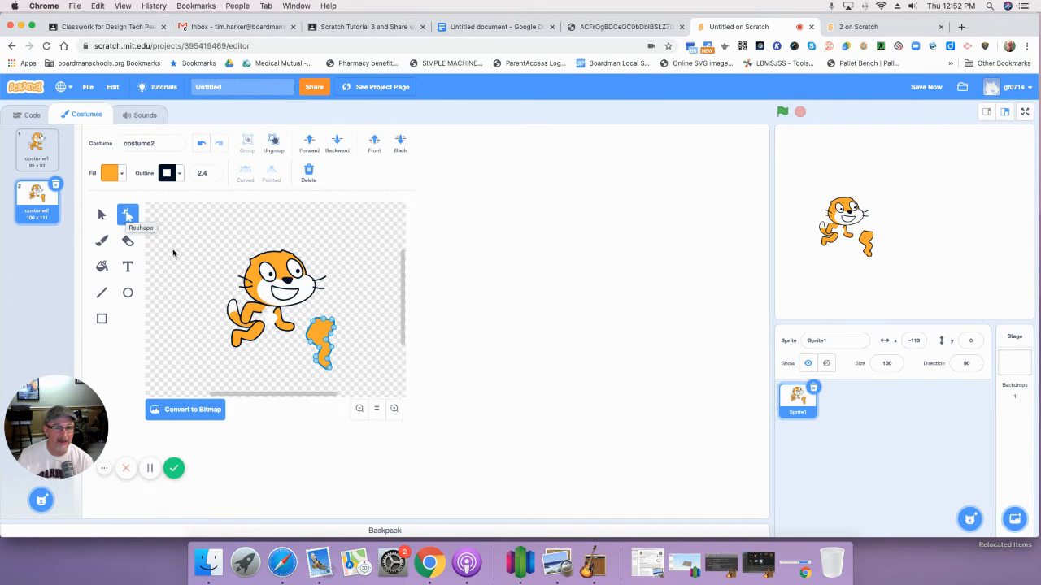
pyautogui.click(252, 333)
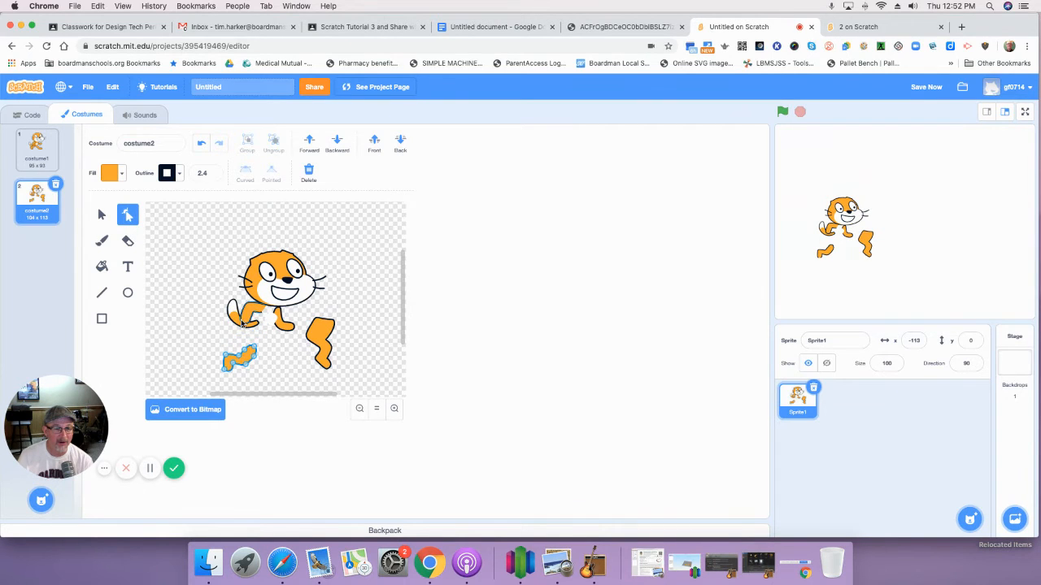
pyautogui.moveTo(235, 323); pyautogui.dragTo(206, 336)
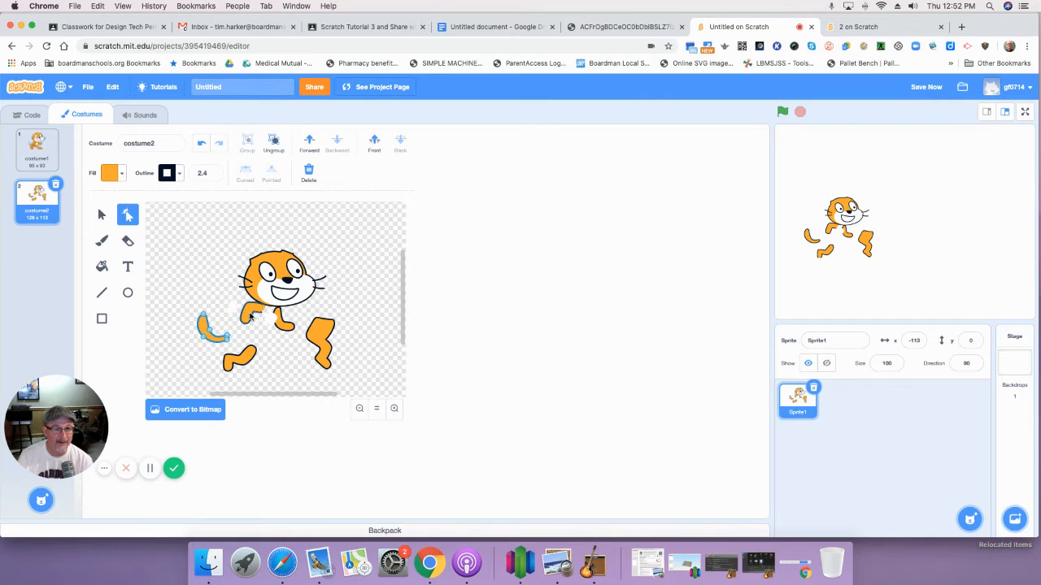
pyautogui.moveTo(280, 271); pyautogui.dragTo(288, 255)
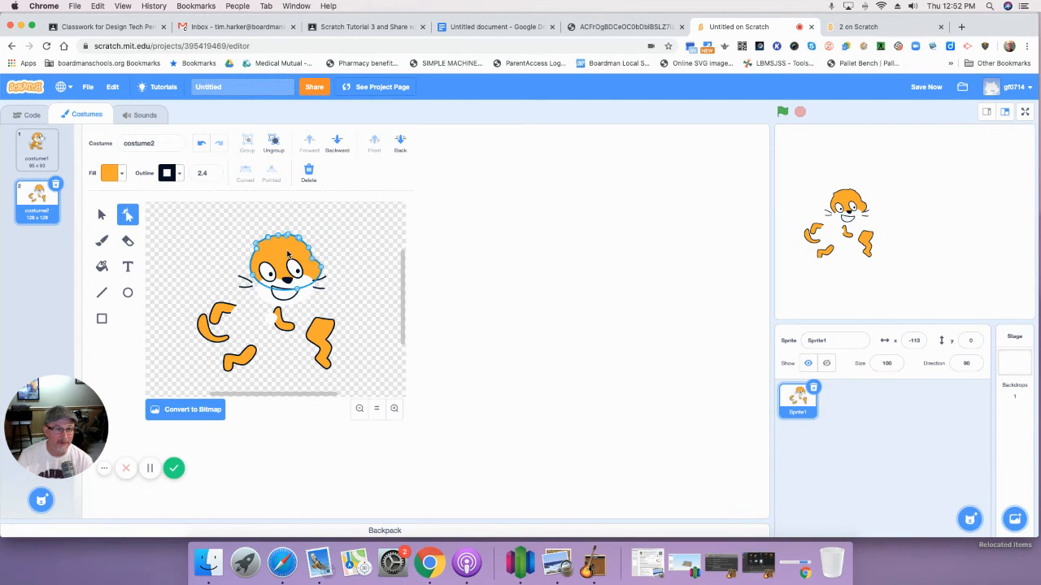
# - Undo all the moves of costume2's separated body parts
pyautogui.click(201, 145)
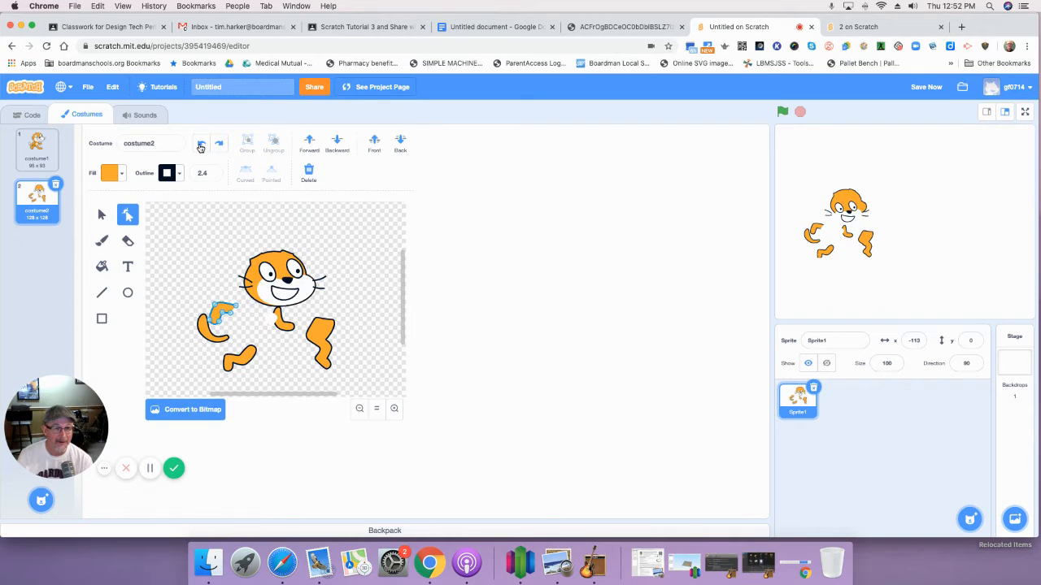
pyautogui.click(201, 145)
pyautogui.click(201, 145)
pyautogui.click(200, 145)
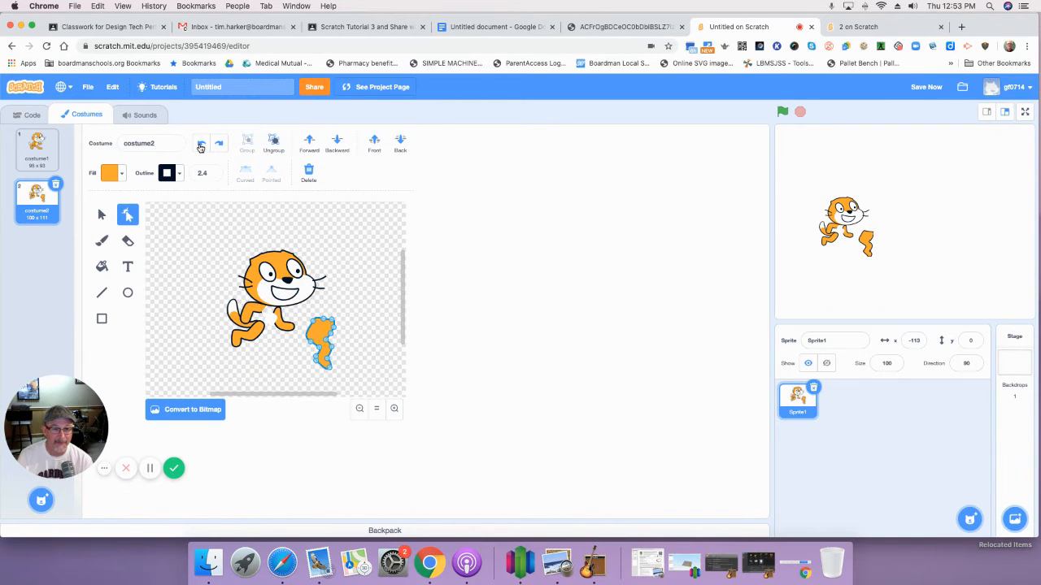
pyautogui.click(201, 145)
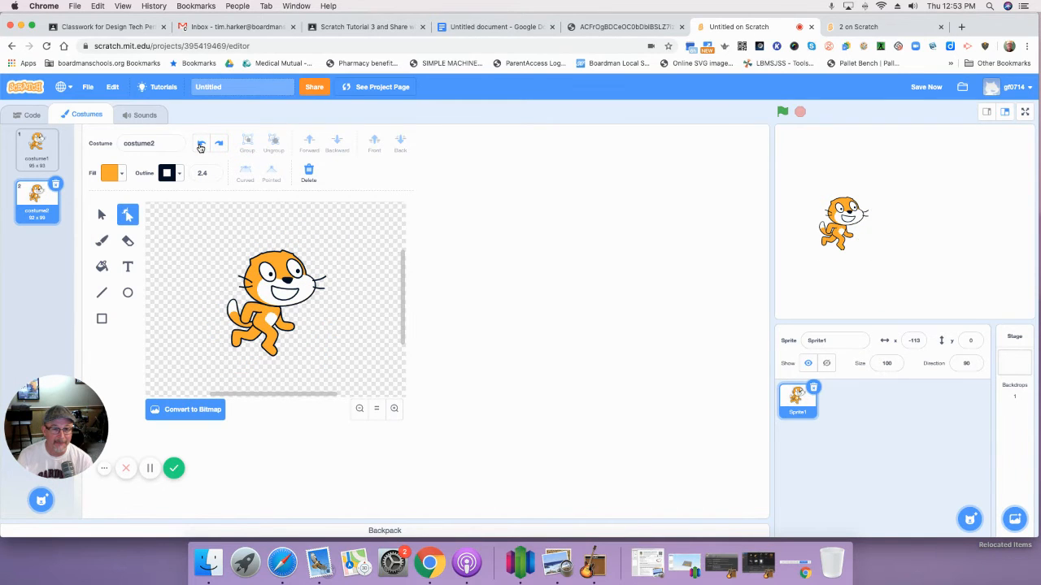
# - Fill the cat's head in costume2 with blue, using color 62, saturation 90 and brightness 100
pyautogui.click(101, 269)
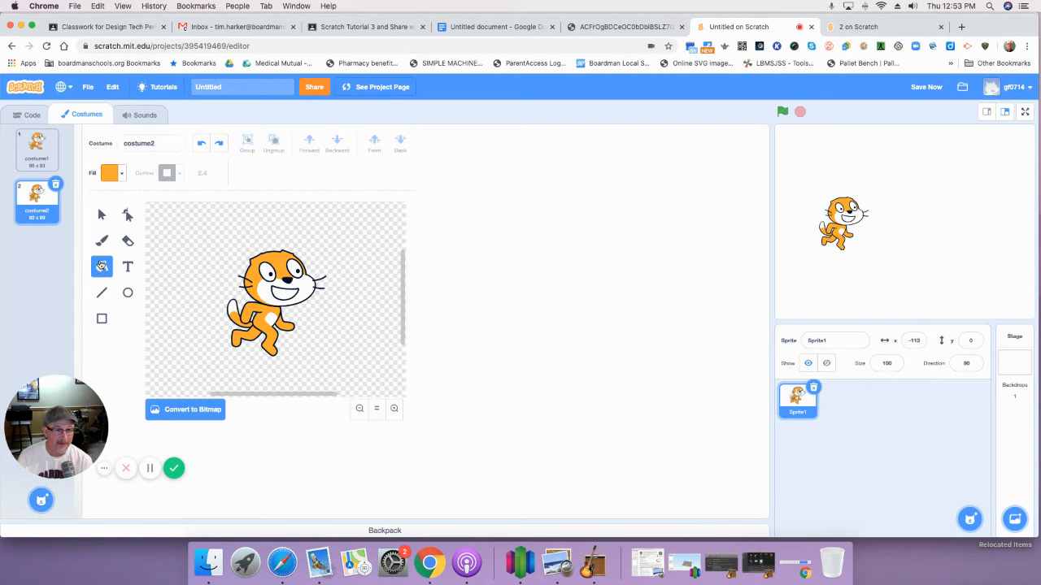
pyautogui.click(106, 175)
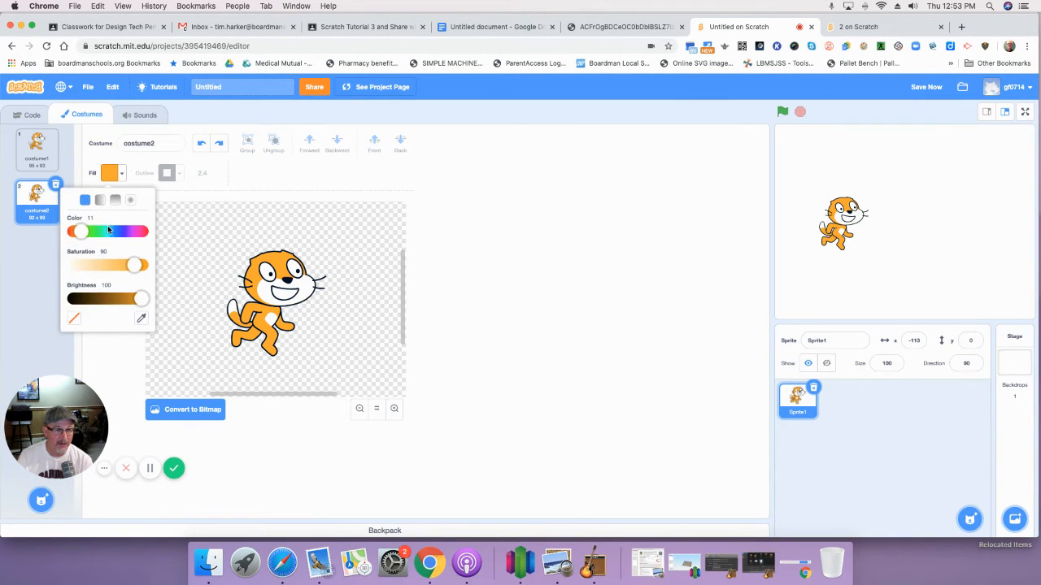
pyautogui.moveTo(79, 233); pyautogui.dragTo(118, 238)
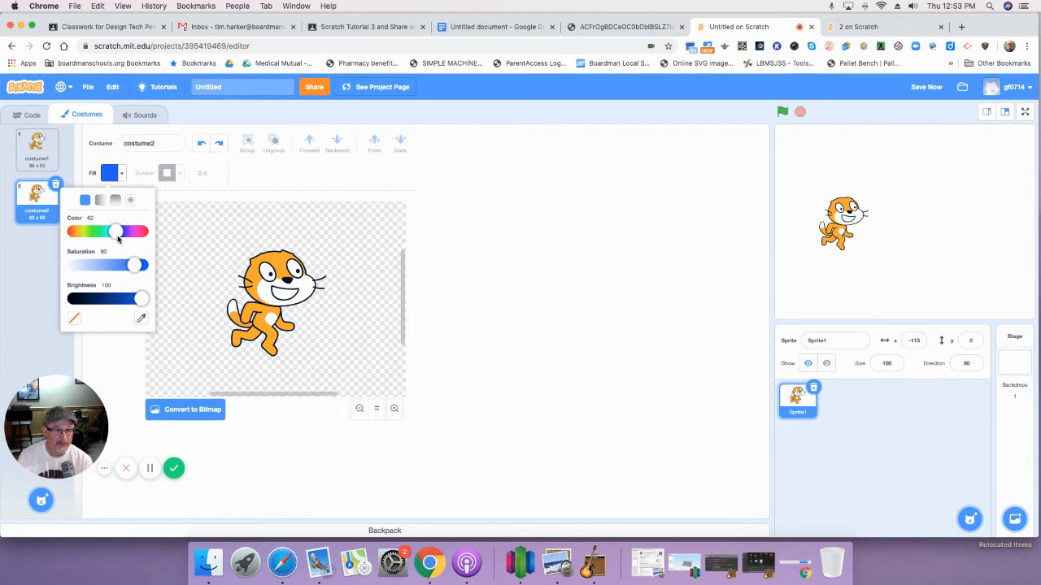
pyautogui.click(274, 262)
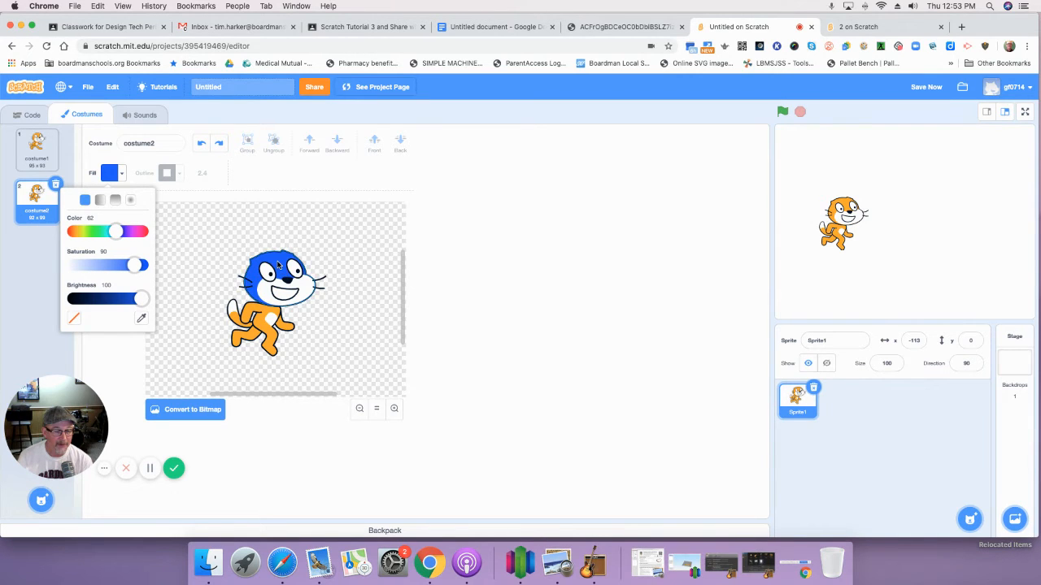
pyautogui.click(278, 264)
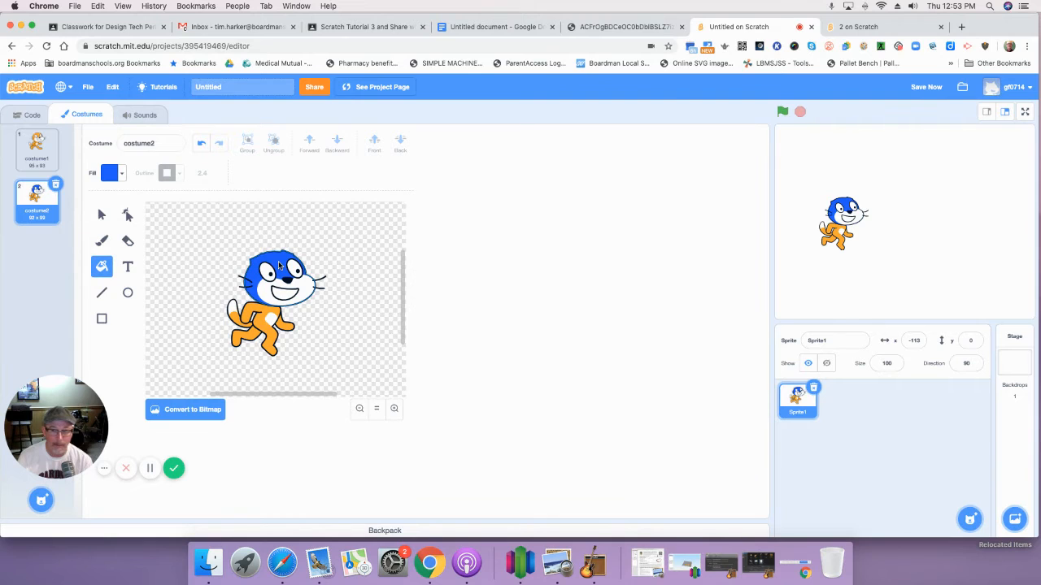
# - Fill the cat's head in costume1 with the same blue while in bitmap mode
pyautogui.click(36, 151)
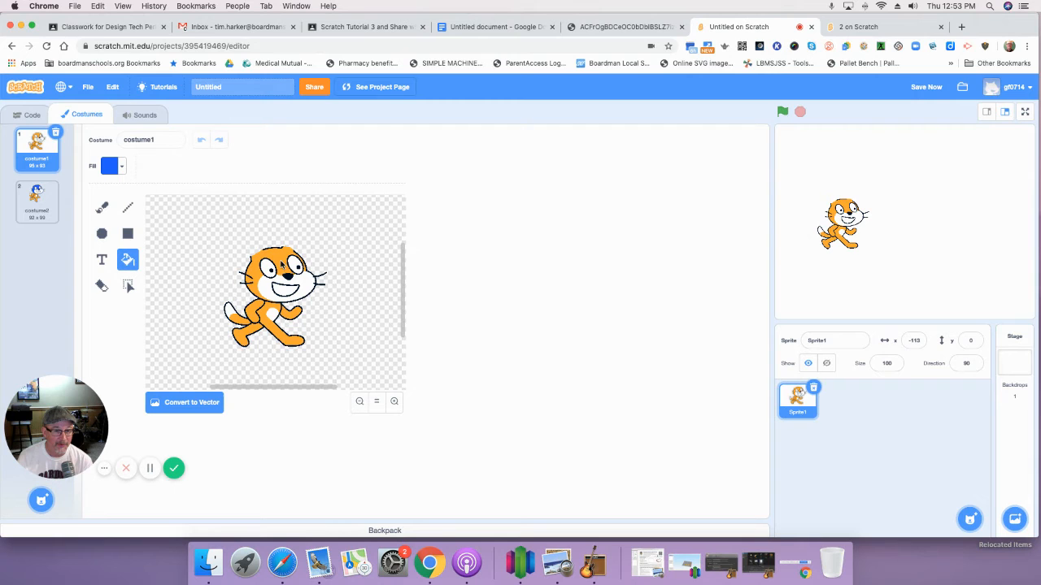
pyautogui.click(202, 404)
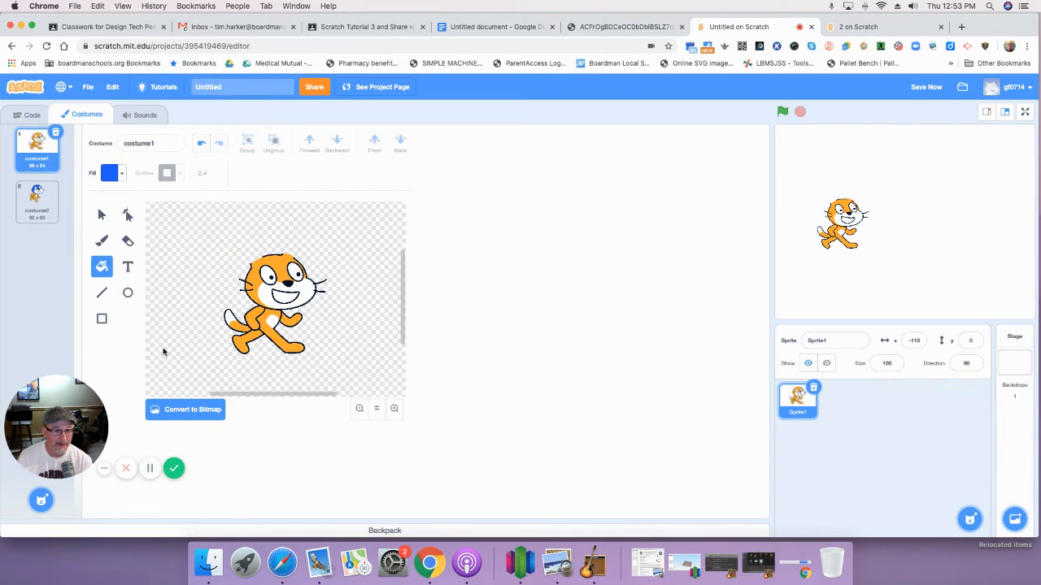
pyautogui.click(191, 410)
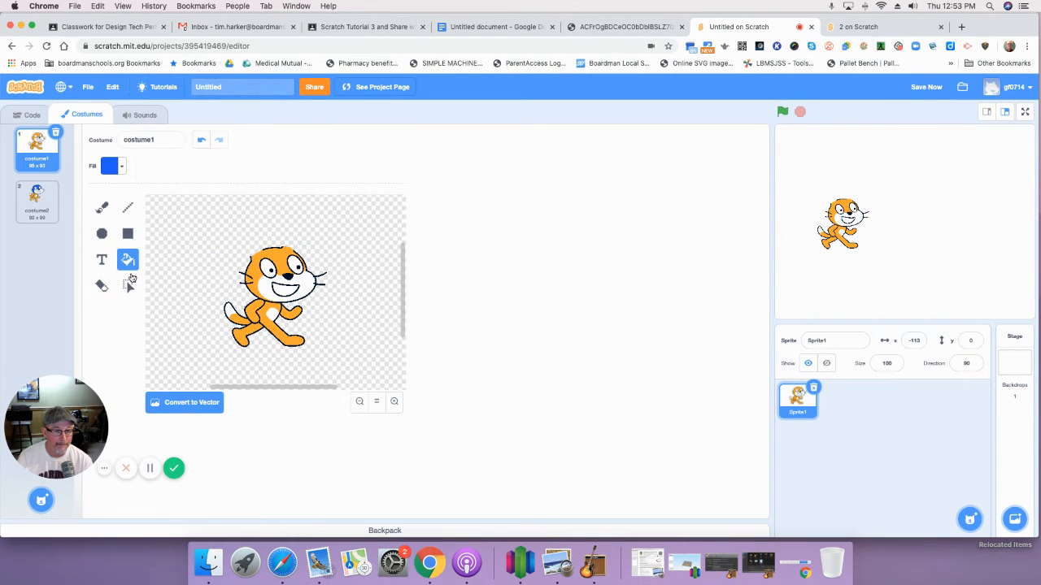
pyautogui.click(102, 213)
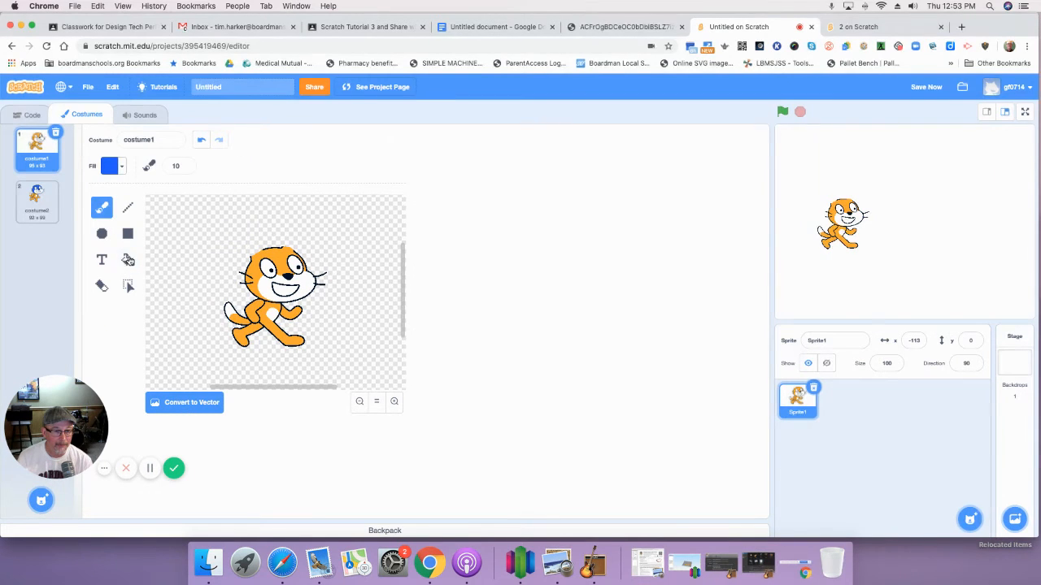
pyautogui.click(130, 261)
pyautogui.click(276, 263)
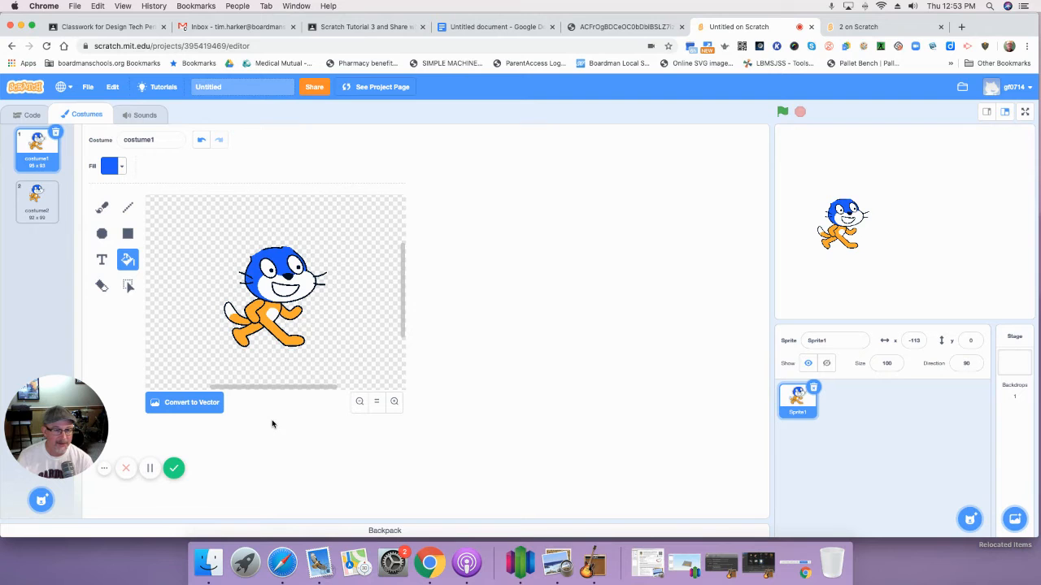
# - Convert costume1 to vector, then move the whole cat off to the side and back to the canvas centre
pyautogui.click(378, 404)
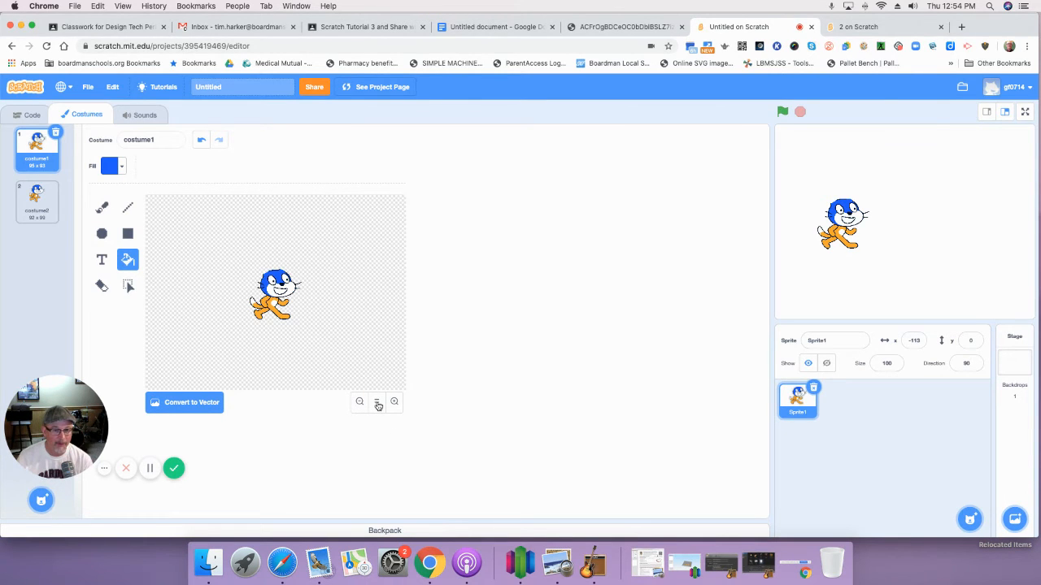
pyautogui.click(174, 410)
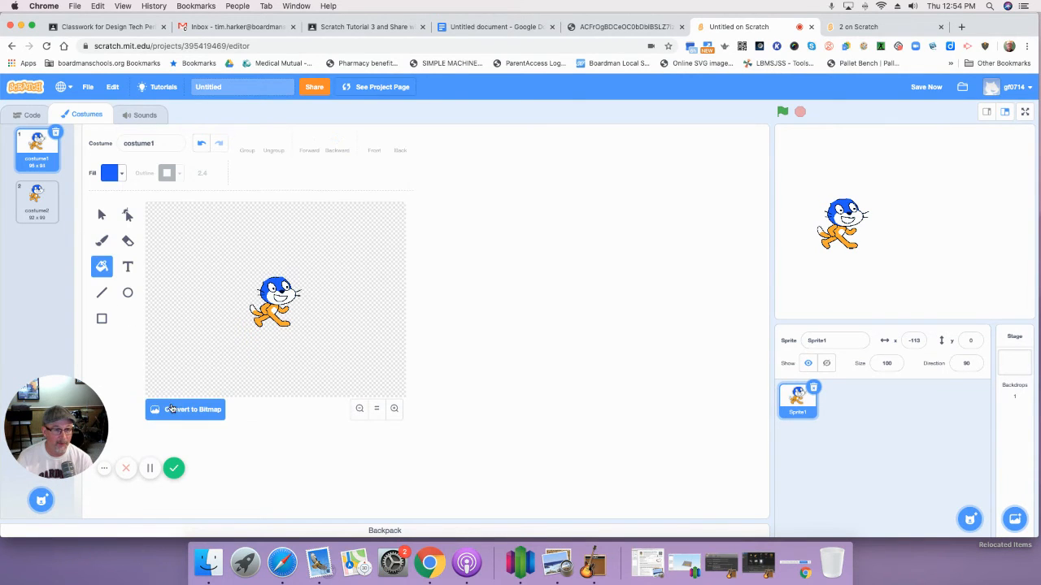
pyautogui.click(103, 218)
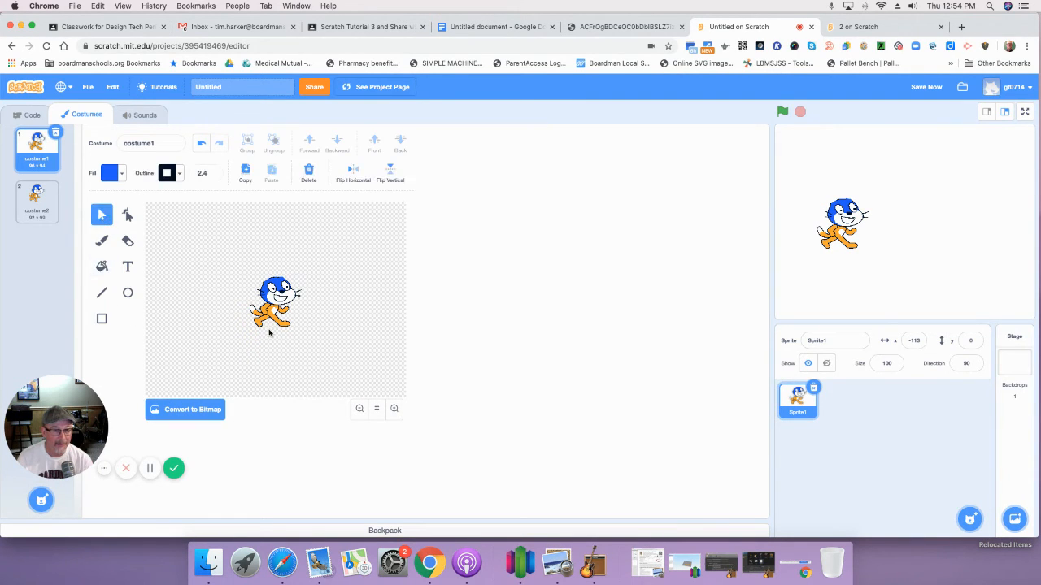
pyautogui.click(277, 301)
pyautogui.moveTo(276, 300); pyautogui.dragTo(170, 327)
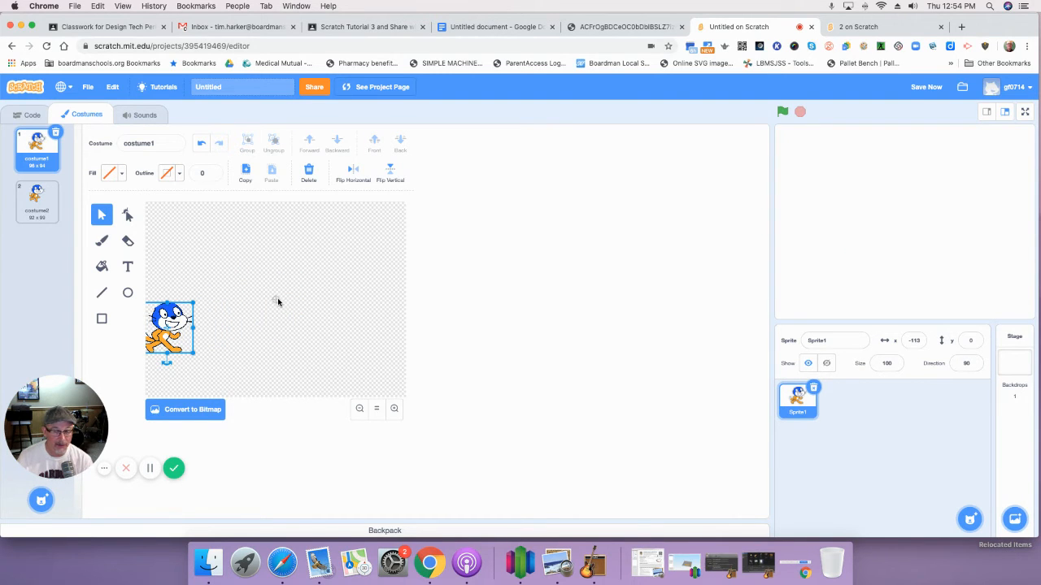
pyautogui.moveTo(177, 328)
pyautogui.mouseDown()
pyautogui.moveTo(280, 304)
pyautogui.moveTo(254, 315)
pyautogui.moveTo(225, 315)
pyautogui.moveTo(285, 294)
pyautogui.moveTo(277, 301)
pyautogui.mouseUp()
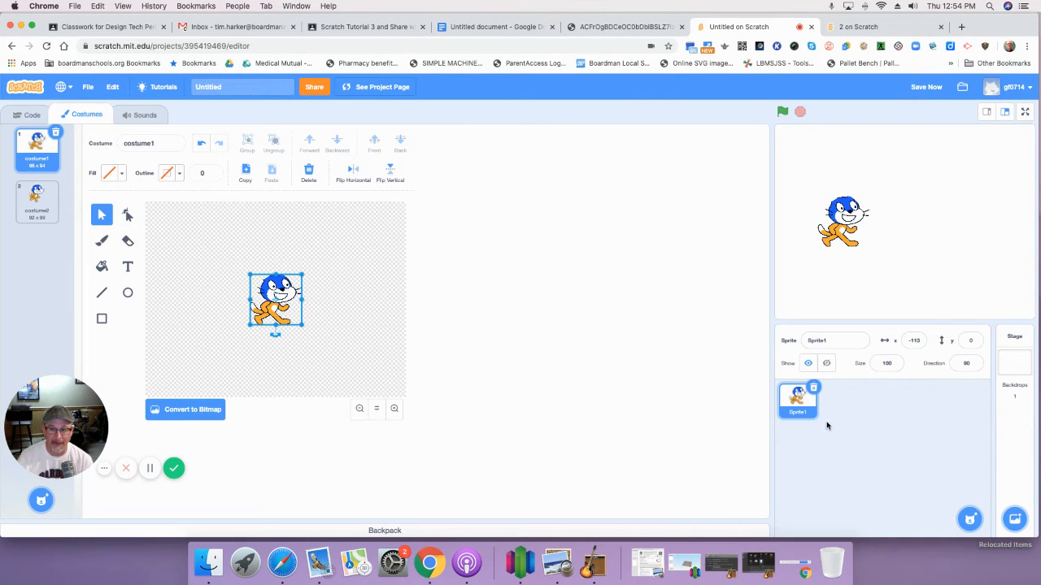
# - Add the Bench With View backdrop from the library and place the cat by the bench at about x -158, y -65
pyautogui.click(26, 115)
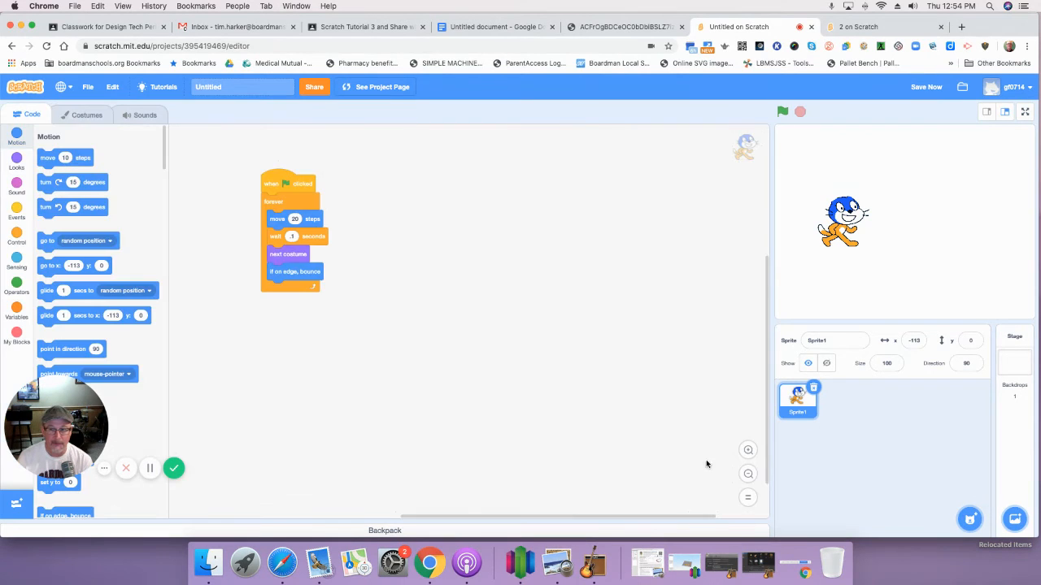
pyautogui.moveTo(1015, 520)
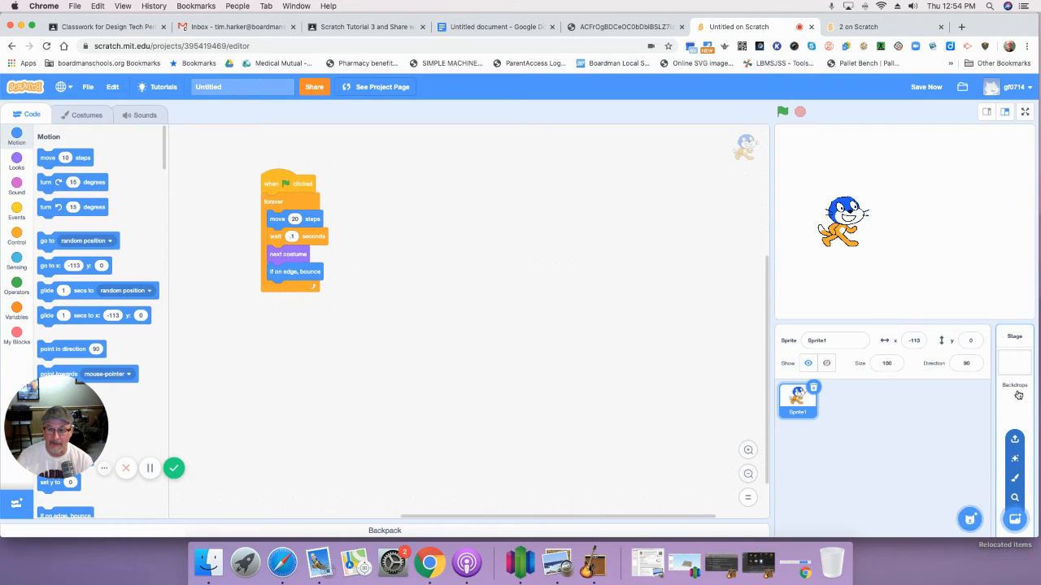
pyautogui.click(1015, 499)
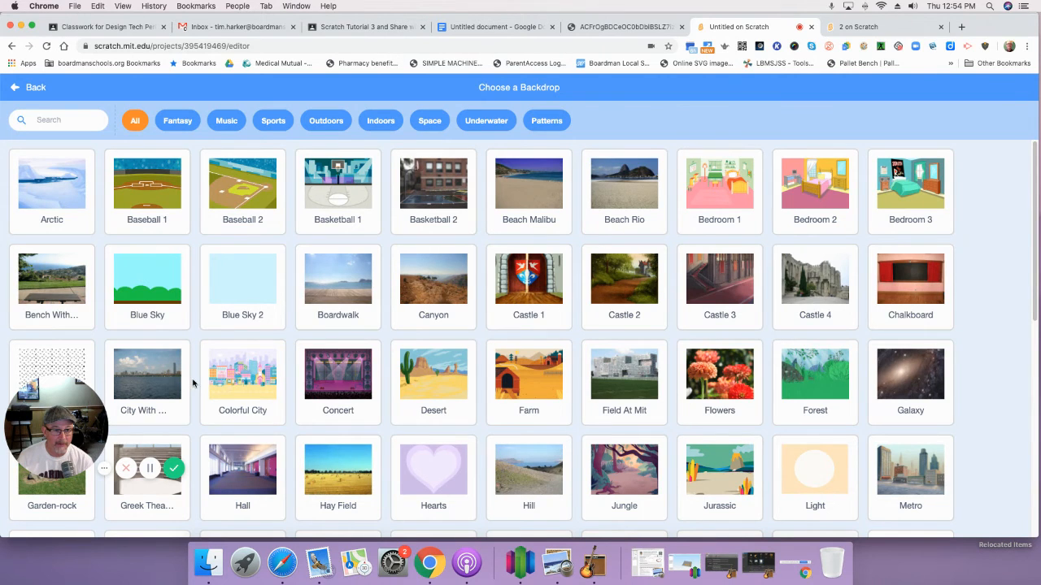
pyautogui.click(60, 279)
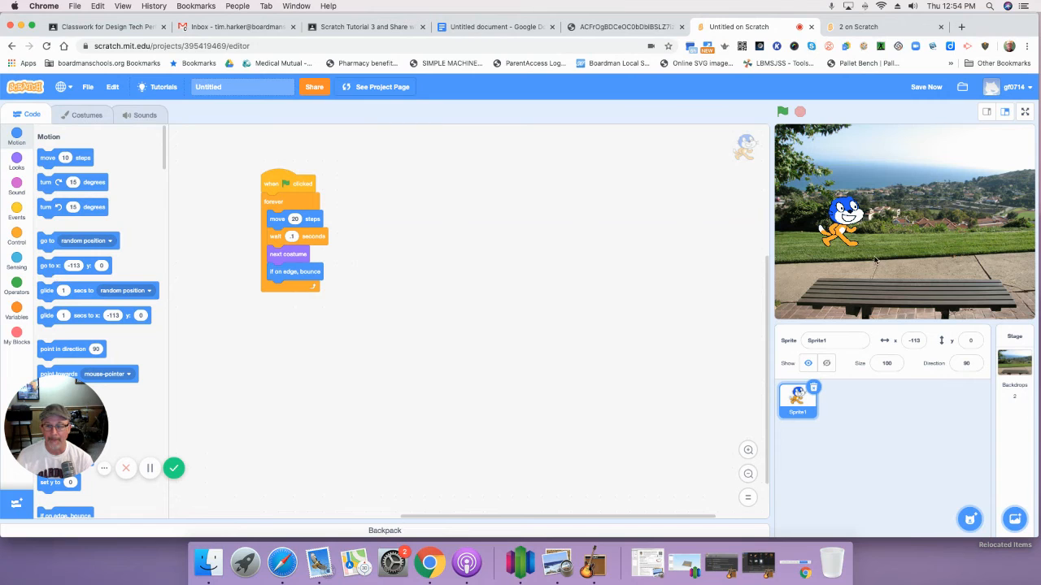
pyautogui.moveTo(848, 218); pyautogui.dragTo(823, 254)
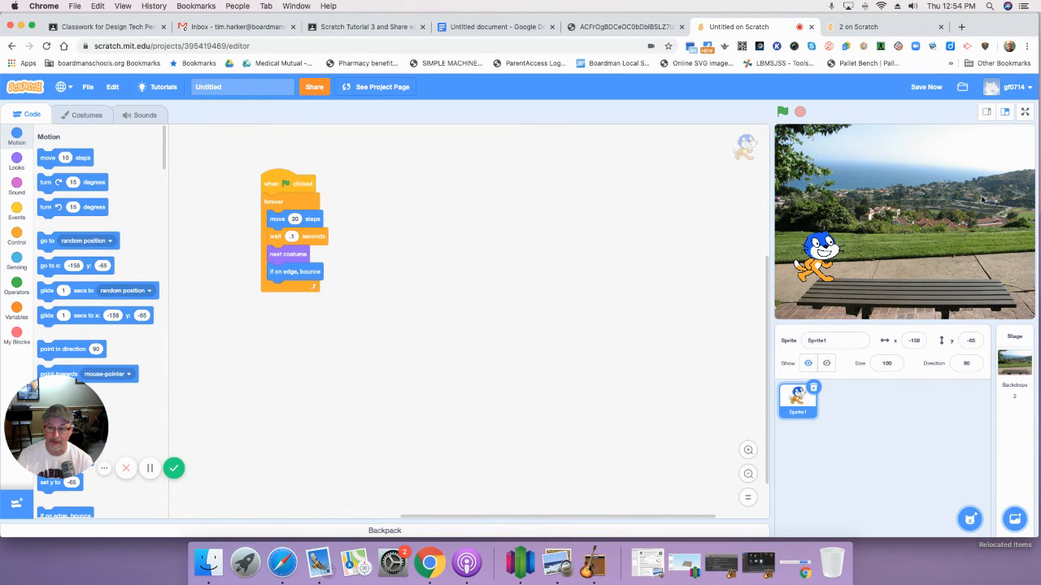
# - Select the stage instead of the cat sprite and open the Bench With View backdrop for editing
pyautogui.click(1014, 340)
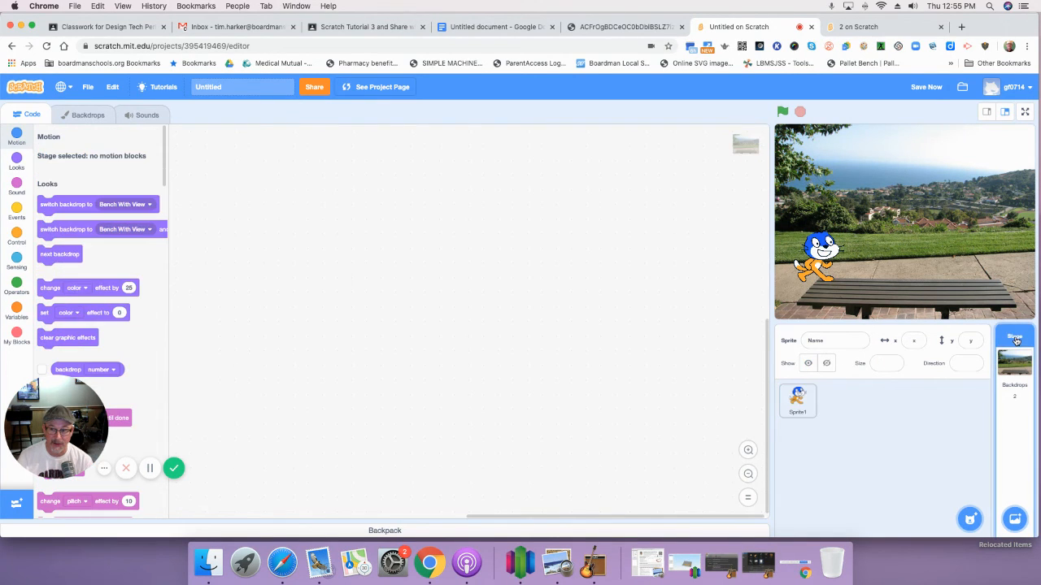
pyautogui.click(796, 406)
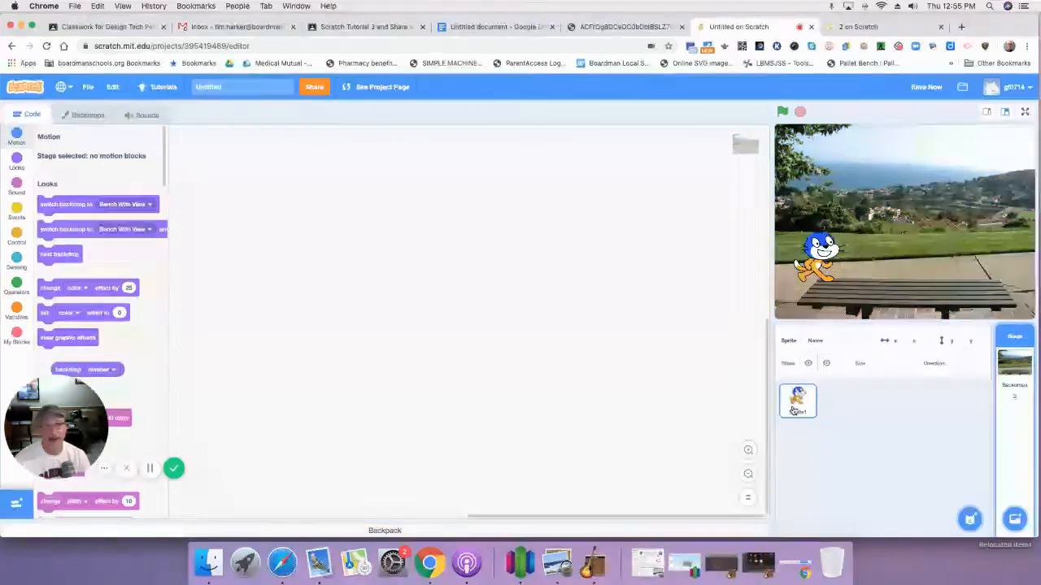
pyautogui.click(1018, 340)
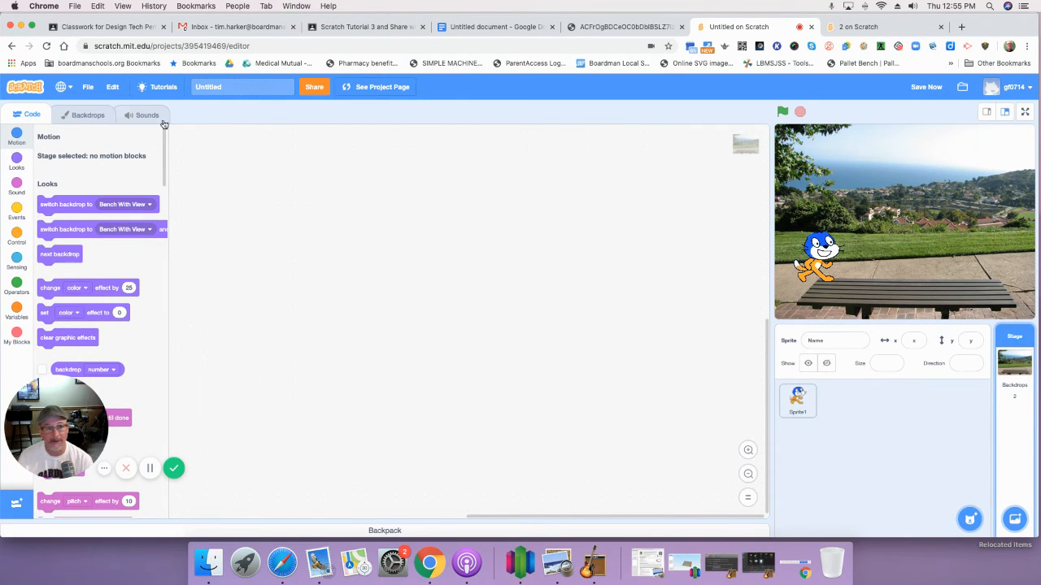
pyautogui.click(80, 122)
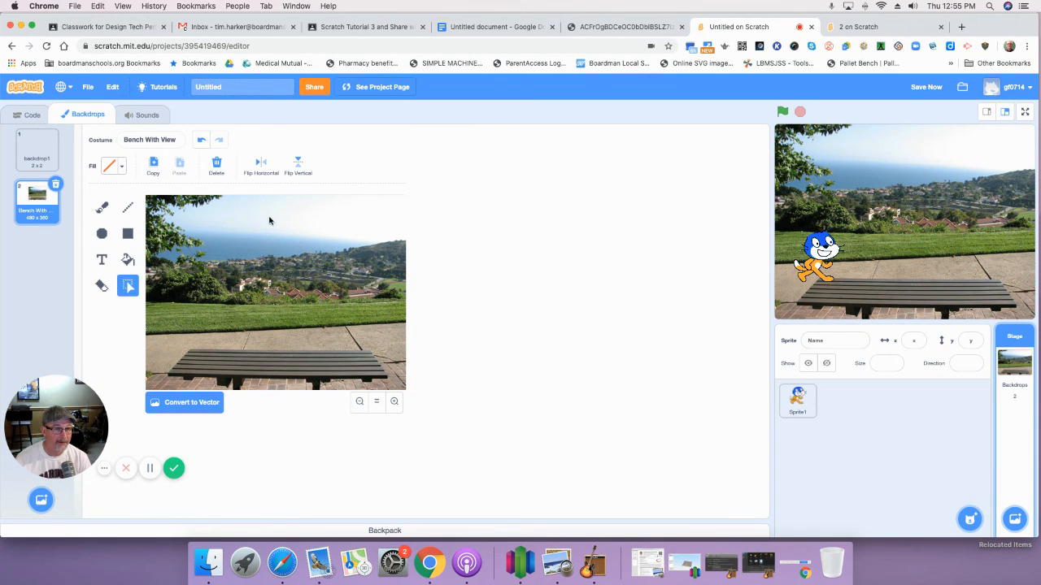
# - Draw a filled green circle with color 25 in the upper-right sky of the backdrop, and return to the stage's code
pyautogui.click(107, 167)
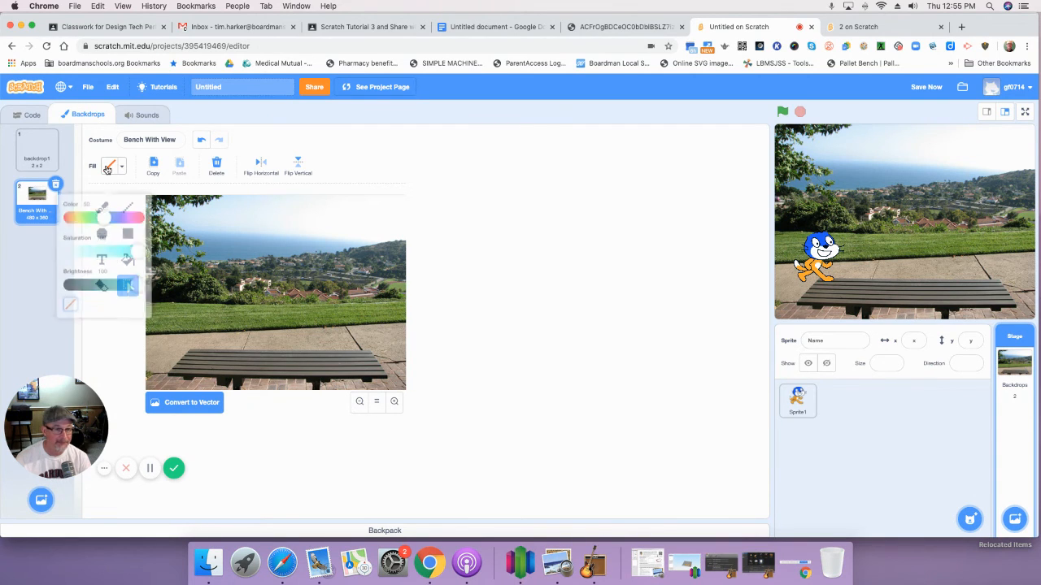
pyautogui.moveTo(105, 207); pyautogui.dragTo(85, 206)
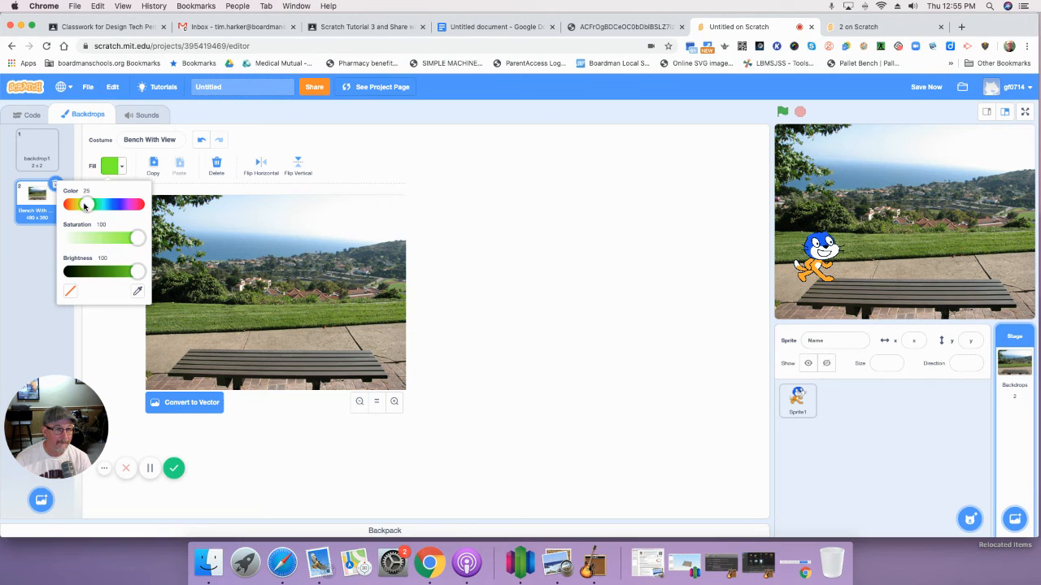
pyautogui.click(402, 163)
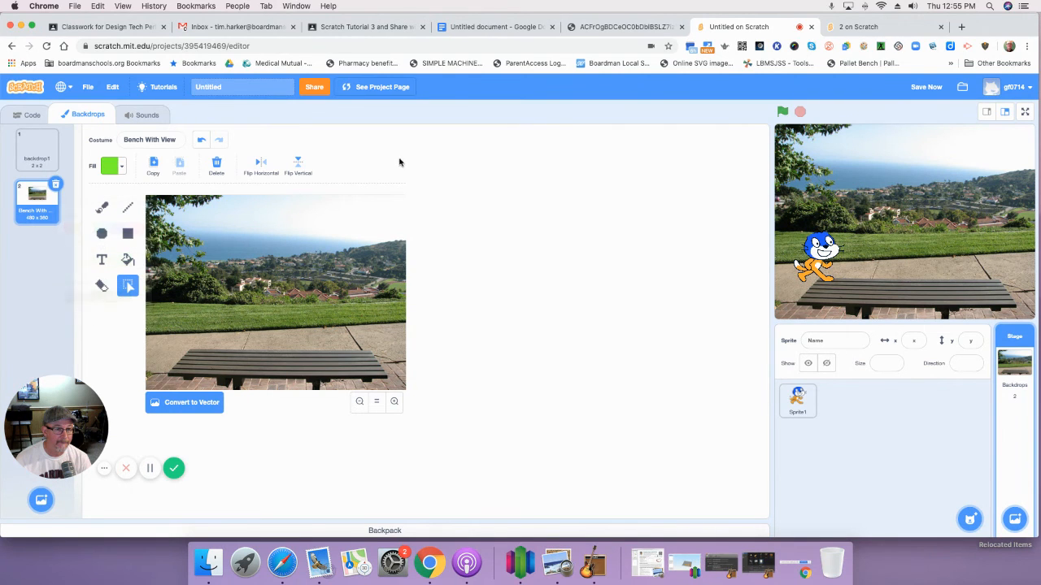
pyautogui.click(98, 234)
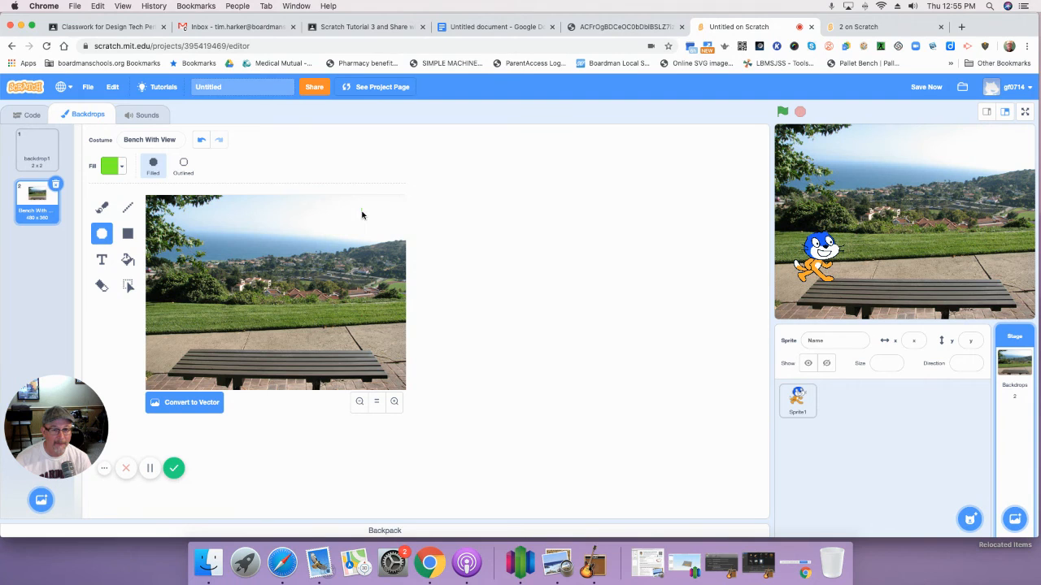
pyautogui.moveTo(362, 215); pyautogui.dragTo(384, 233)
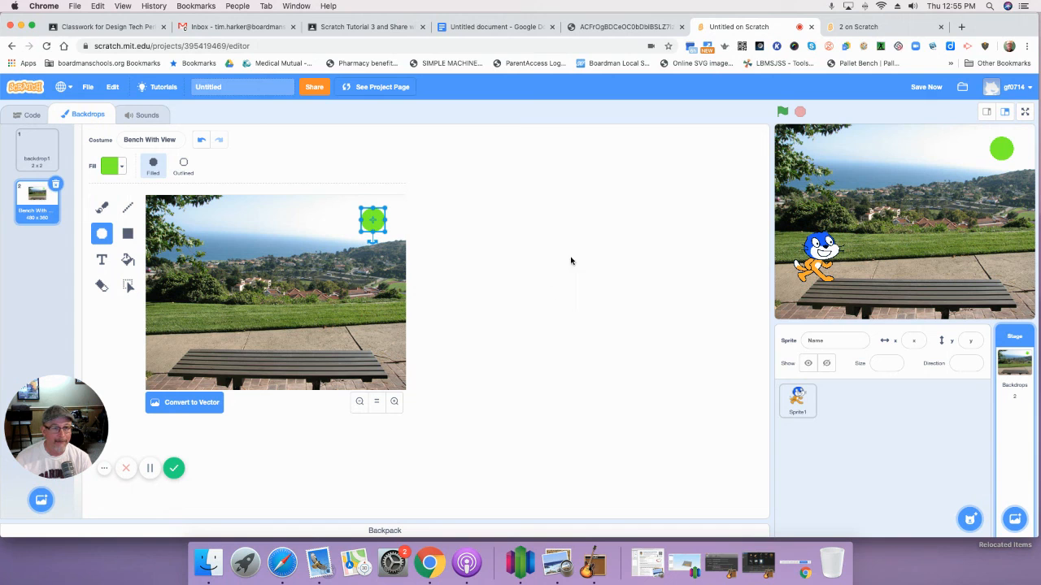
pyautogui.click(33, 117)
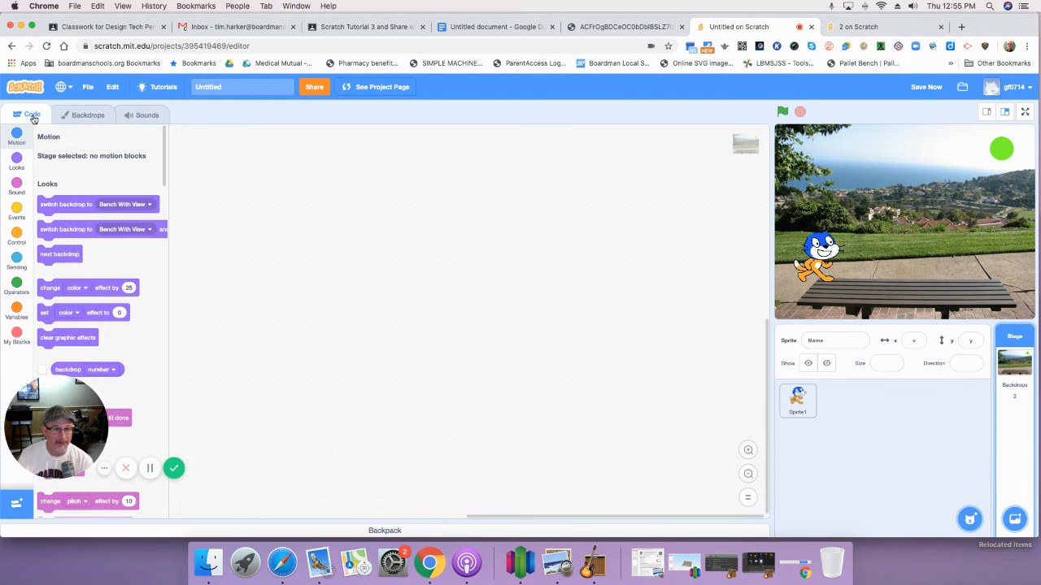